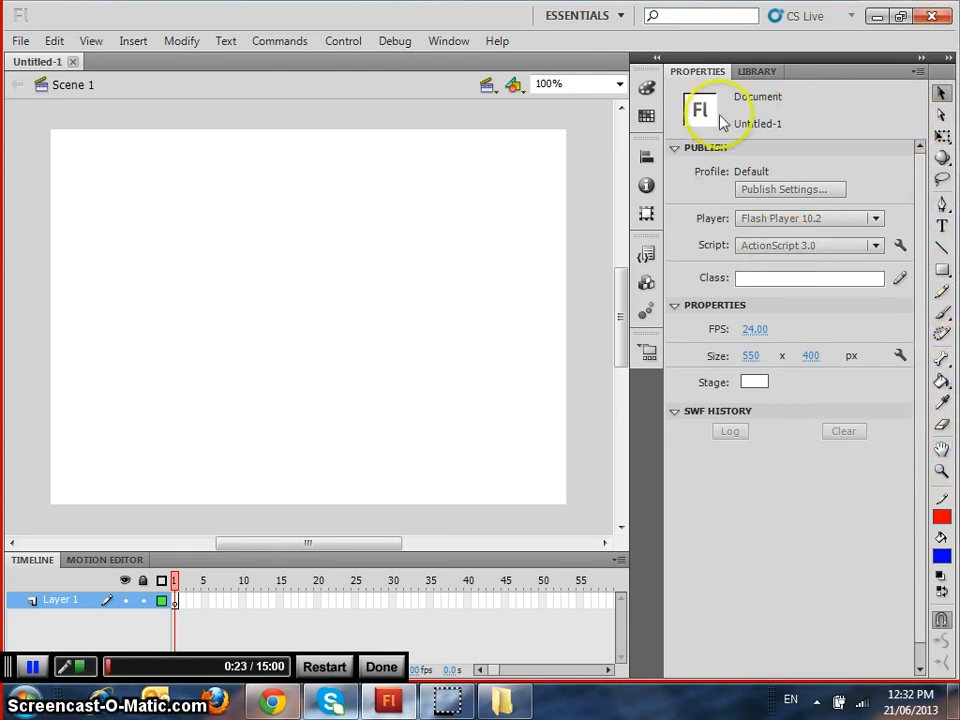
{"action": "left_click", "coordinate": [757, 73]}
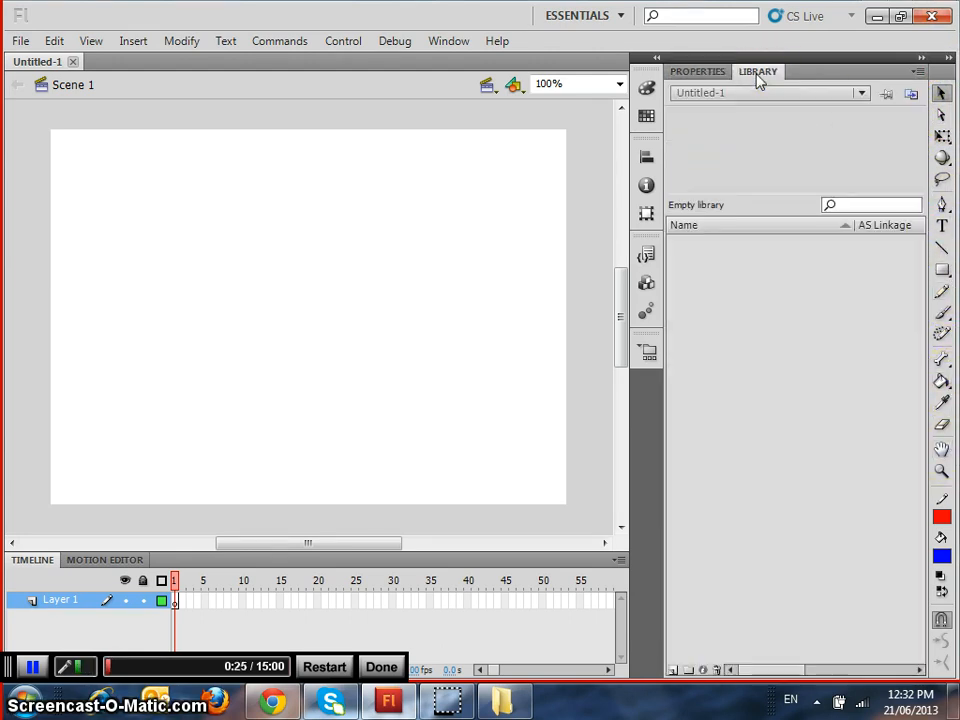
{"action": "left_click", "coordinate": [699, 72]}
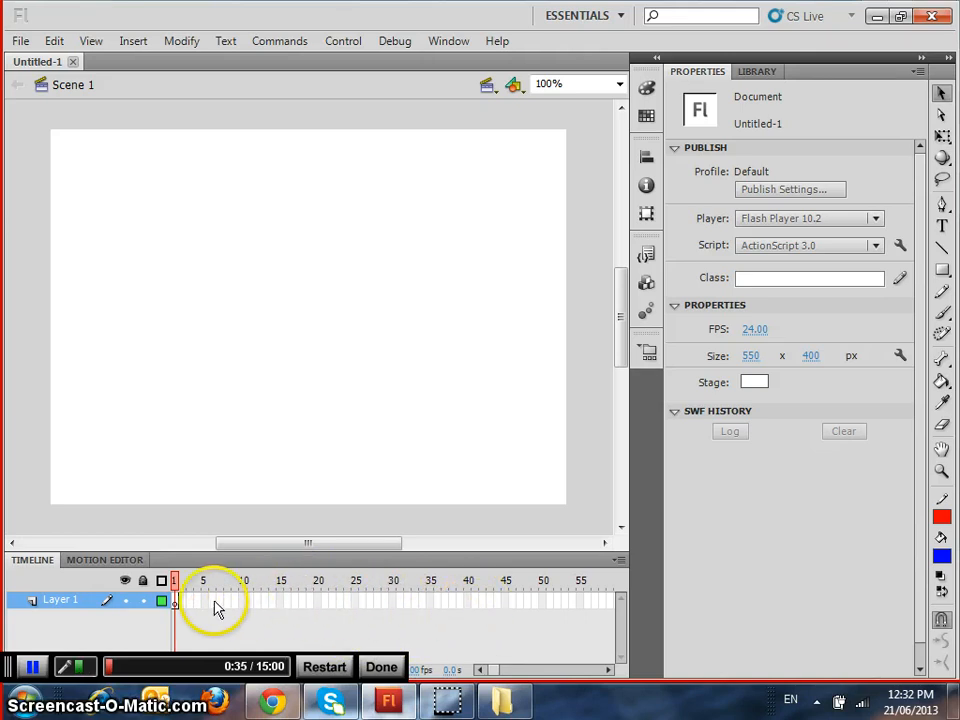
{"action": "left_click", "coordinate": [182, 603]}
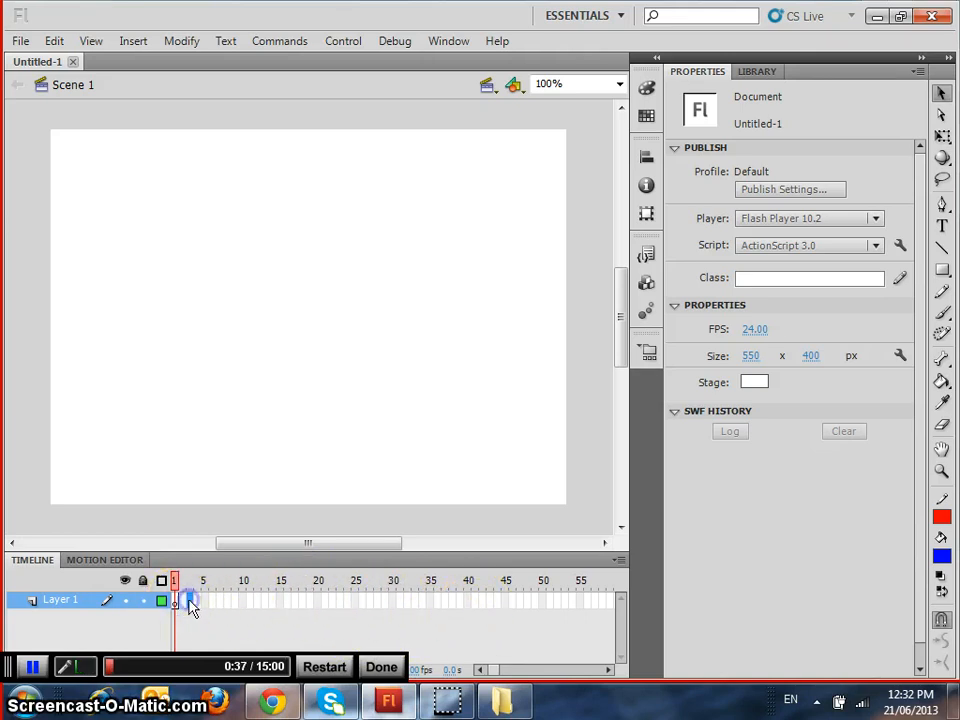
{"action": "left_click_drag", "start_coordinate": [191, 607], "coordinate": [200, 609]}
On frame 1, draw a red-filled pentagon about 115 by 113 px with the PolyStar tool near the stage's upper-left corner
{"action": "left_click", "coordinate": [178, 604]}
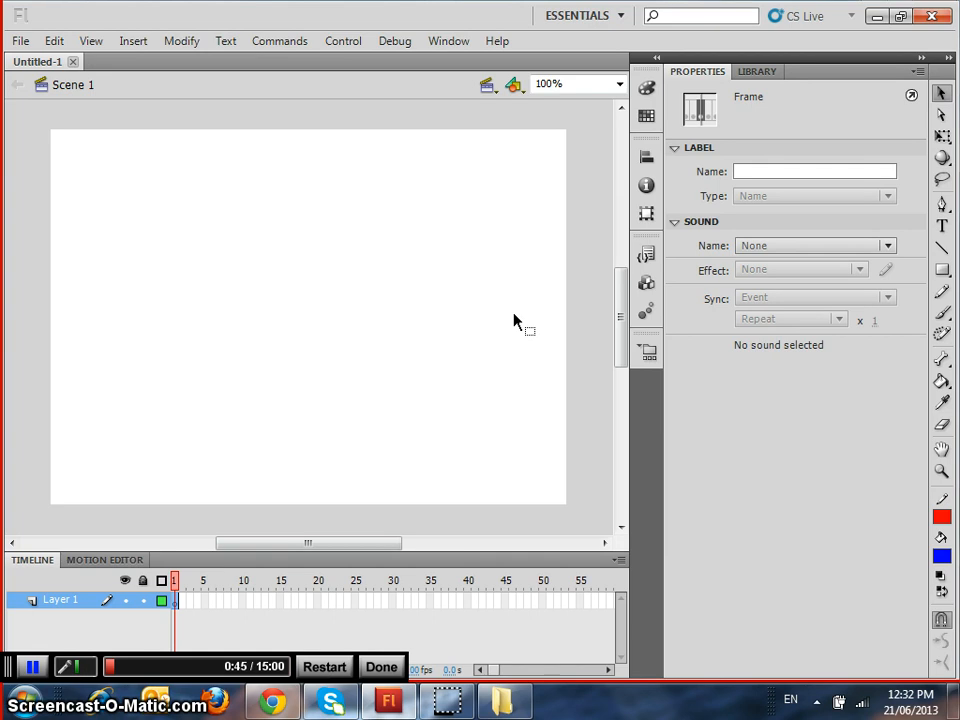
{"action": "left_click", "coordinate": [943, 270]}
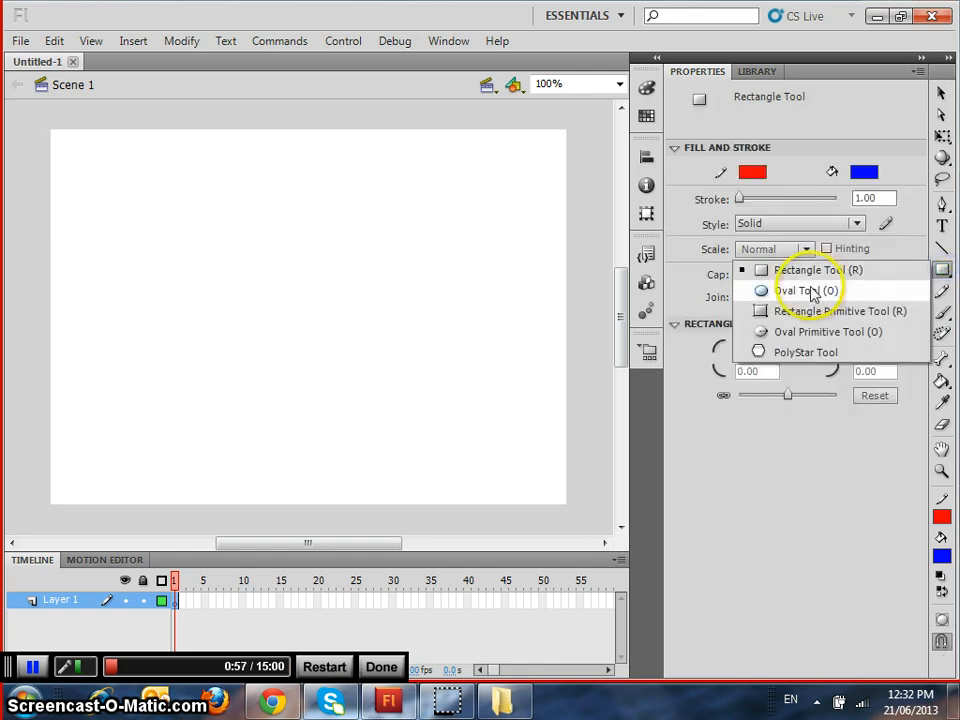
{"action": "left_click", "coordinate": [790, 355]}
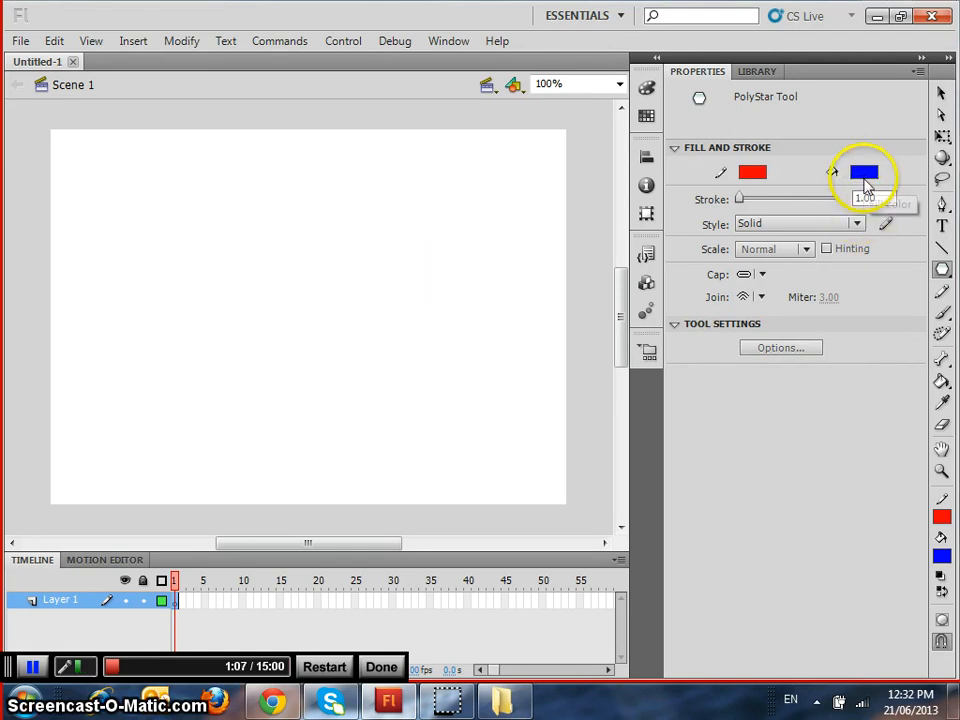
{"action": "left_click", "coordinate": [864, 175]}
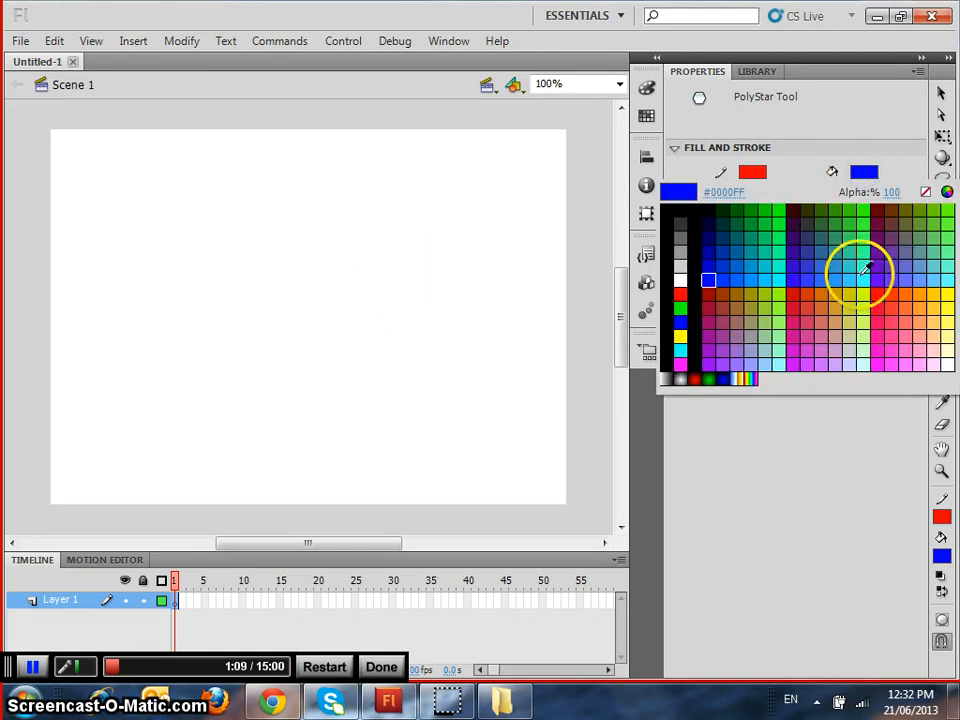
{"action": "left_click", "coordinate": [682, 294]}
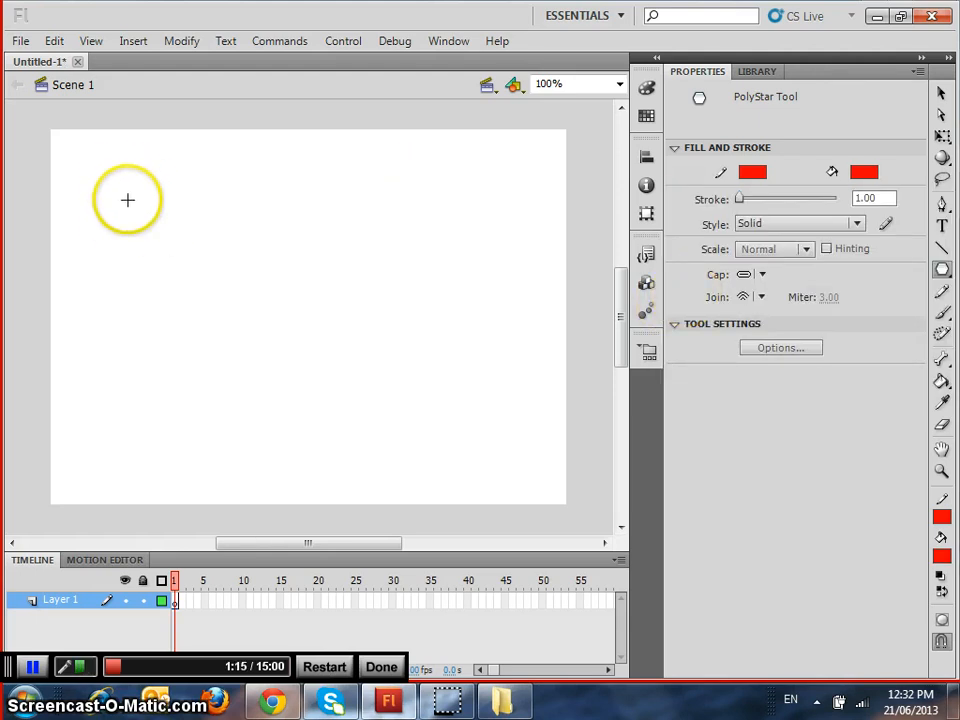
{"action": "left_click_drag", "start_coordinate": [128, 200], "coordinate": [183, 224]}
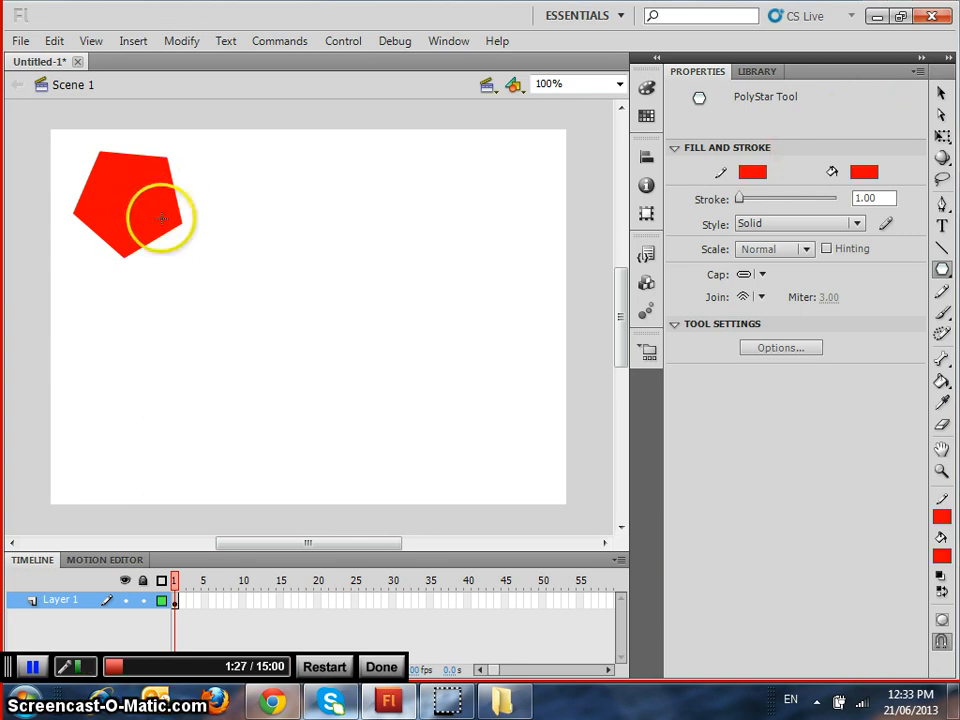
Try to move the pentagon's fill to the right on its own, and undo the move
{"action": "left_click_drag", "start_coordinate": [162, 218], "coordinate": [283, 233]}
{"action": "key", "text": "ctrl+z"}
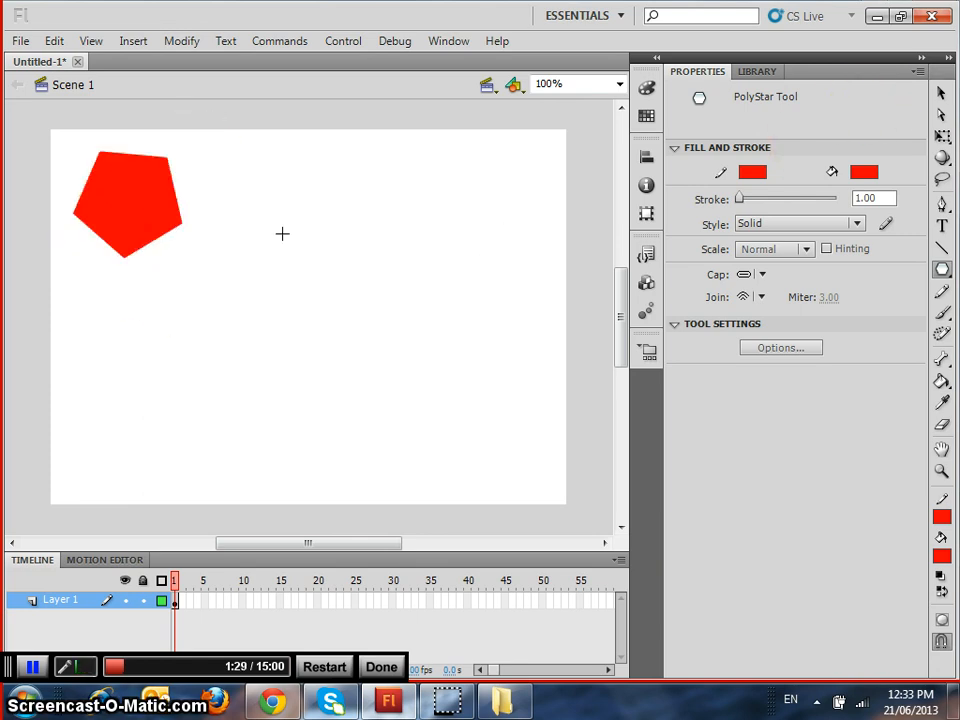
{"action": "left_click", "coordinate": [940, 95]}
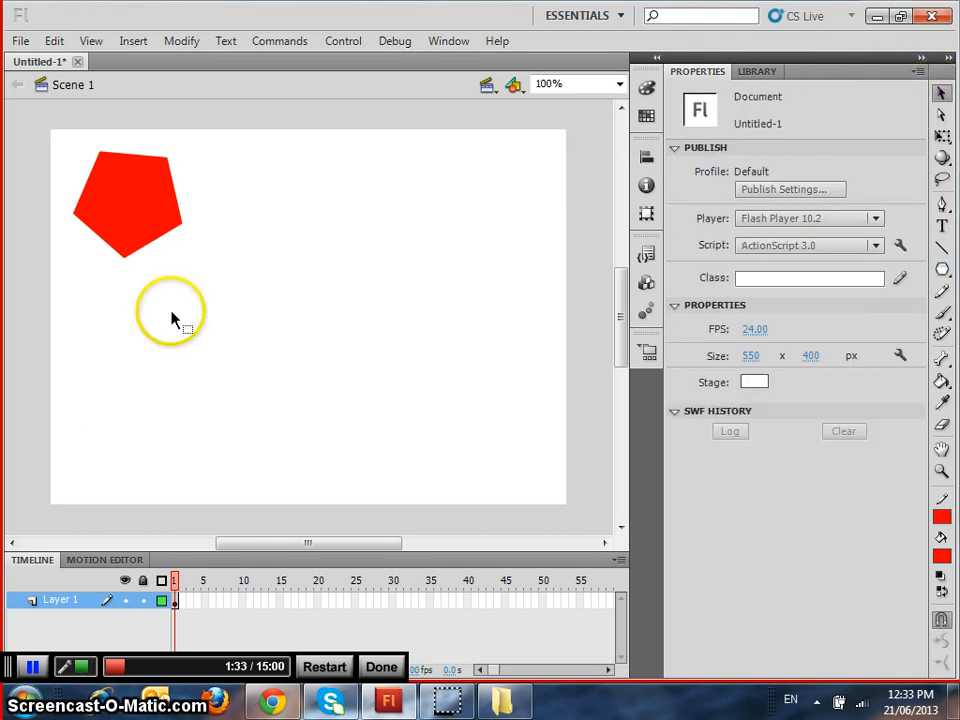
{"action": "left_click", "coordinate": [131, 213]}
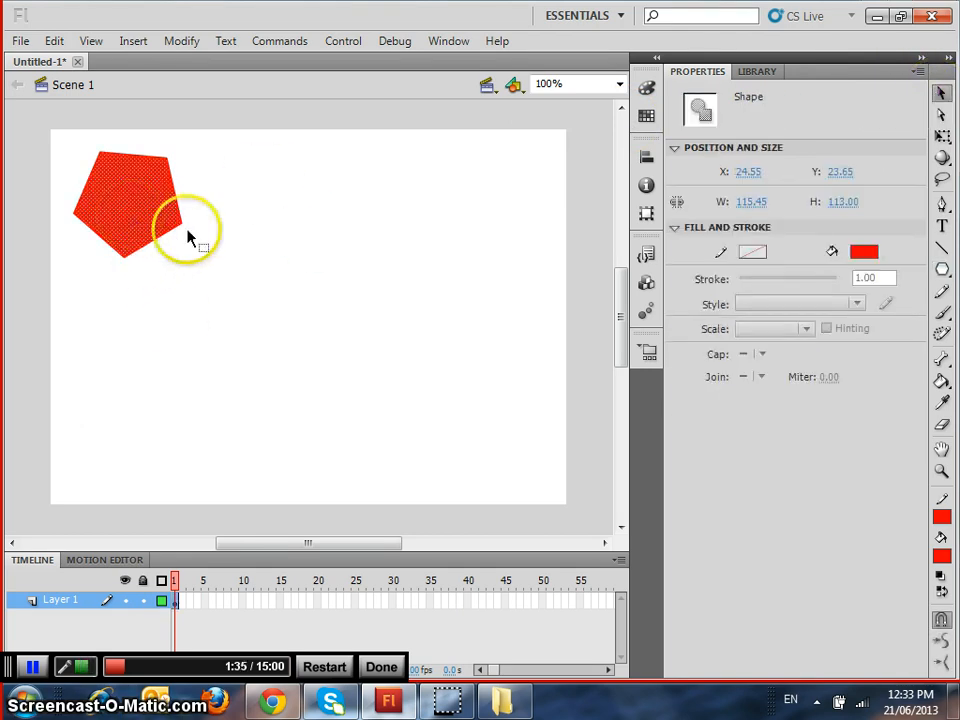
{"action": "left_click_drag", "start_coordinate": [127, 211], "coordinate": [274, 207]}
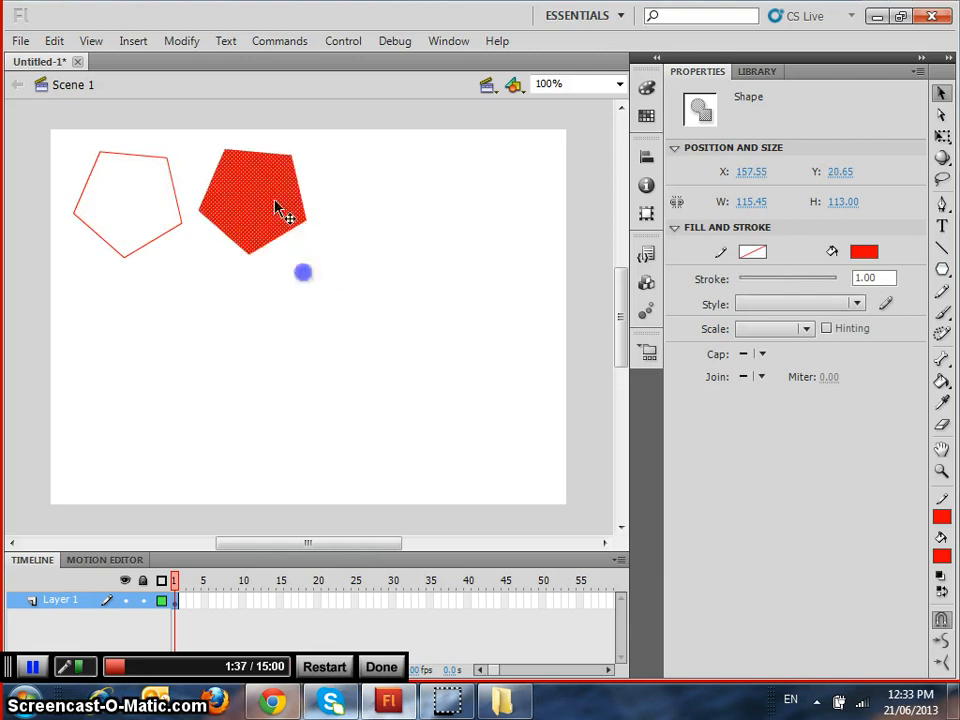
{"action": "key", "text": "ctrl+z"}
{"action": "key", "text": "ctrl+z"}
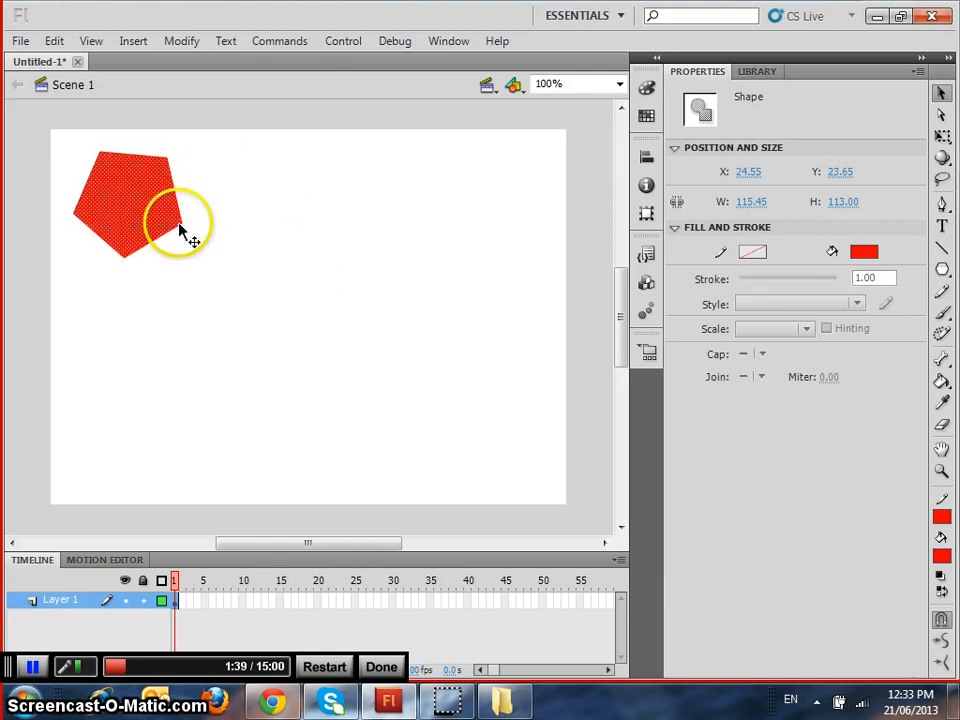
Select the whole pentagon including its outline and move it closer to the stage's upper-left corner, at about X 8, Y 9
{"action": "mouse_move", "coordinate": [161, 229]}
{"action": "left_mouse_down"}
{"action": "mouse_move", "coordinate": [244, 290]}
{"action": "mouse_move", "coordinate": [62, 146]}
{"action": "left_mouse_up"}
{"action": "left_click_drag", "start_coordinate": [148, 198], "coordinate": [104, 184]}
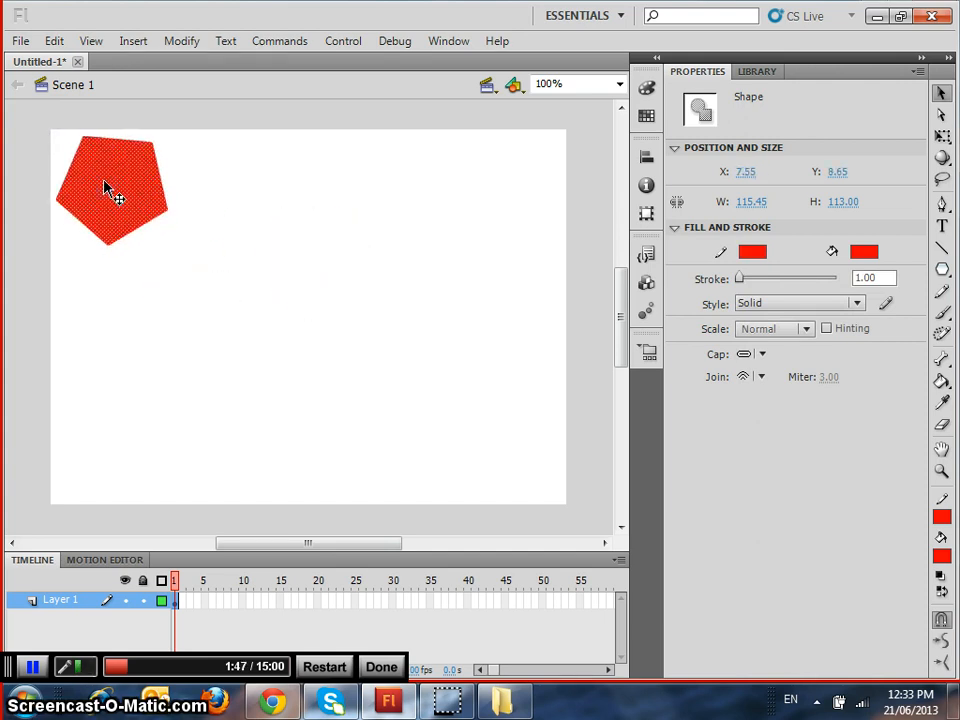
{"action": "left_click", "coordinate": [334, 276]}
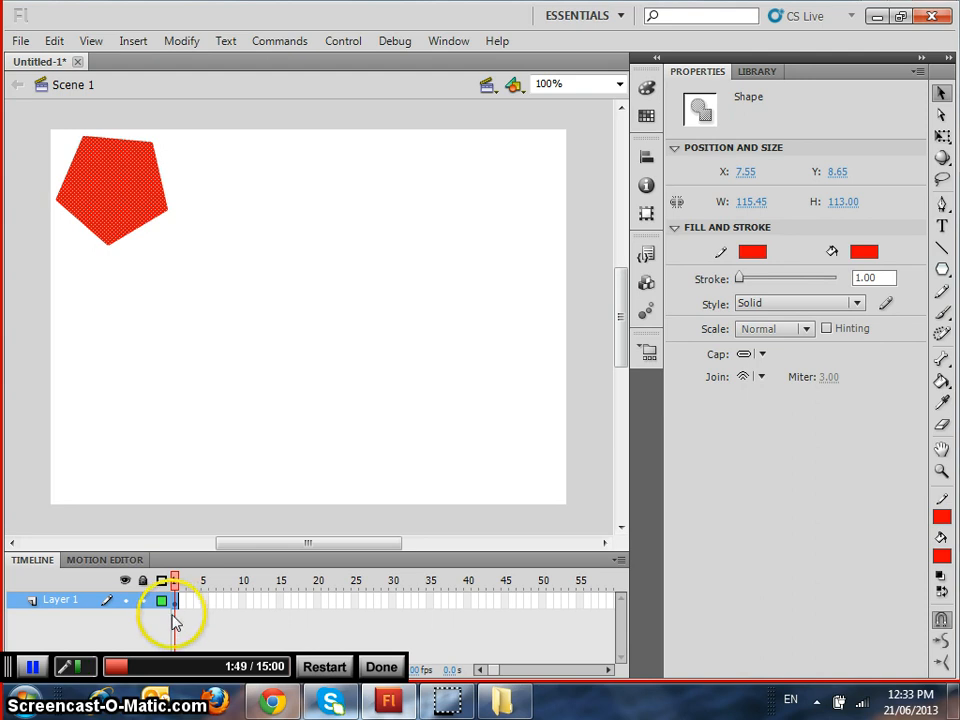
Insert a keyframe at frame 20 of Layer 1 and delete the pentagon from that frame
{"action": "left_click", "coordinate": [318, 601]}
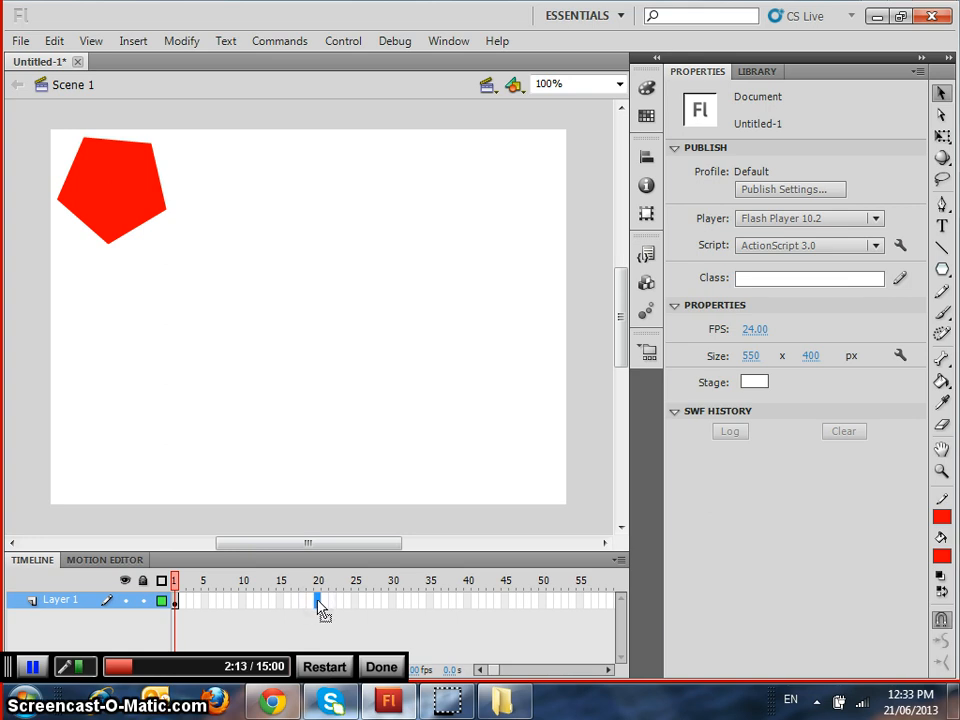
{"action": "key", "text": "F6"}
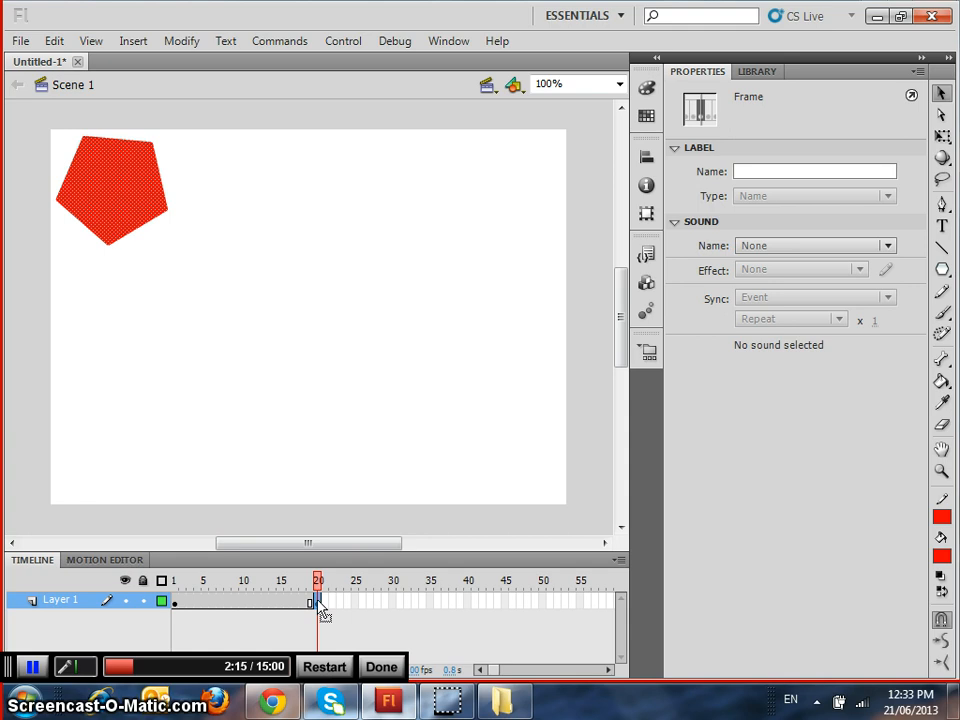
{"action": "left_click", "coordinate": [317, 604]}
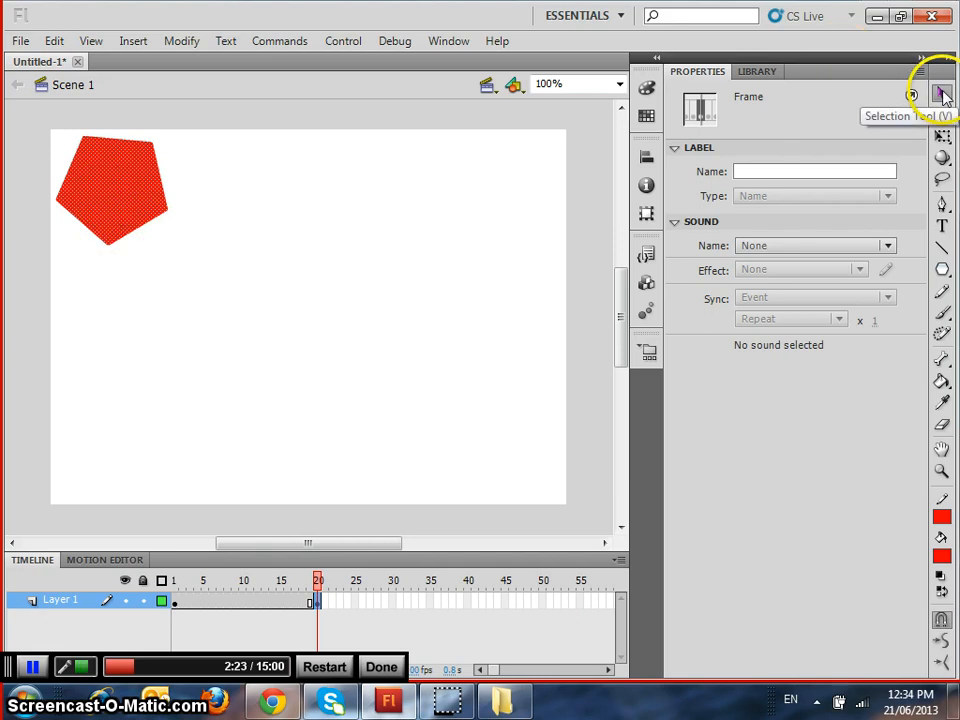
{"action": "left_click", "coordinate": [215, 250]}
{"action": "left_click_drag", "start_coordinate": [215, 250], "coordinate": [43, 132]}
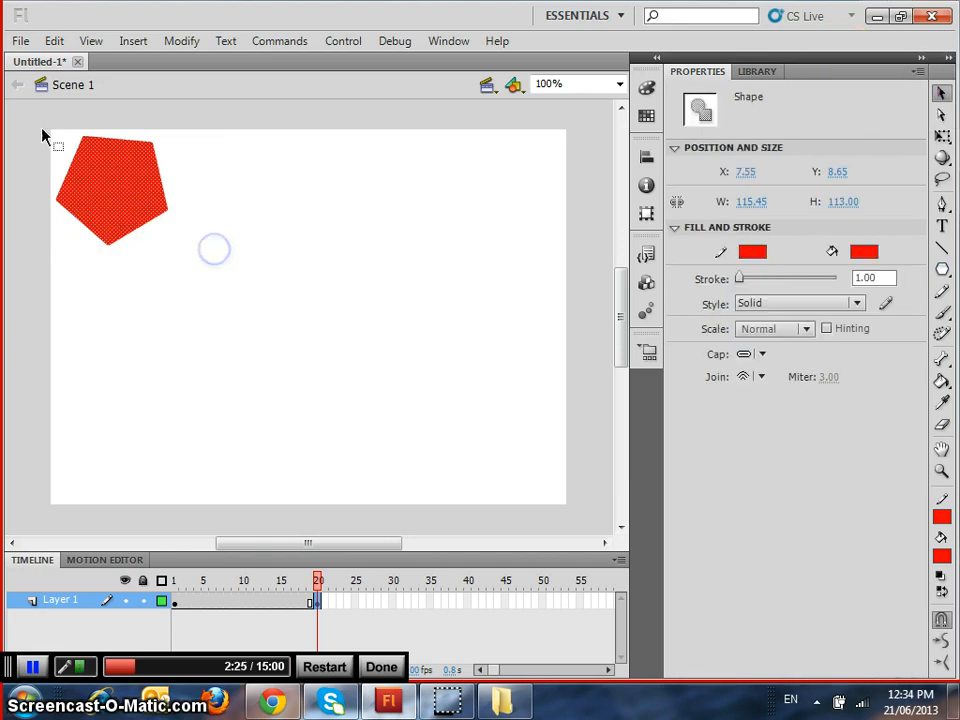
{"action": "key", "text": "Delete"}
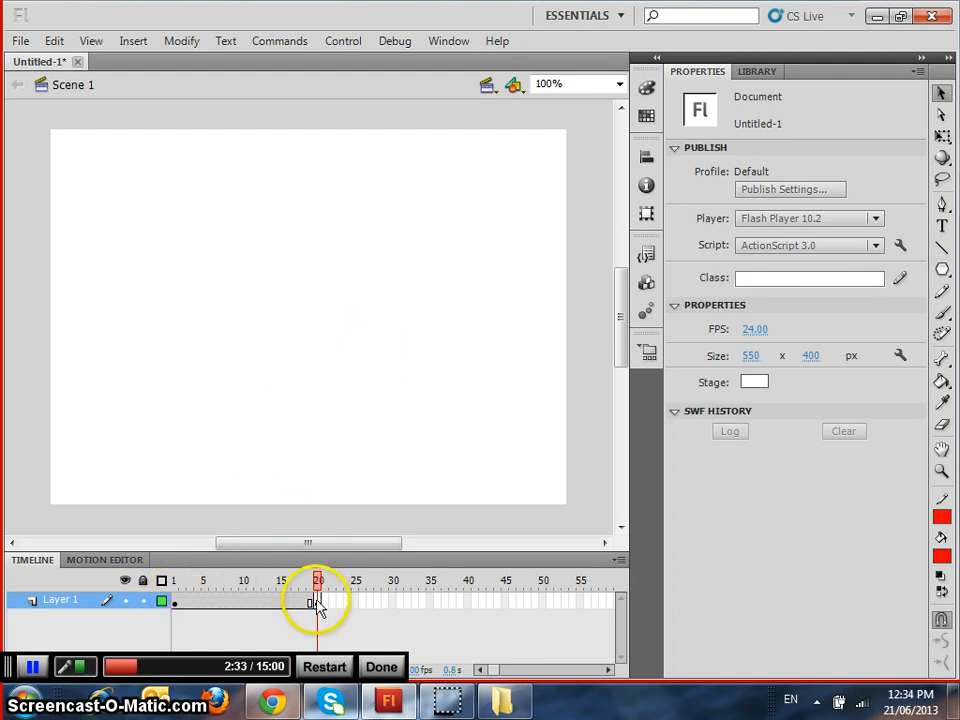
Write "My" in blue with the Brush tool in the lower-right corner of the stage on frame 20
{"action": "left_click", "coordinate": [942, 314]}
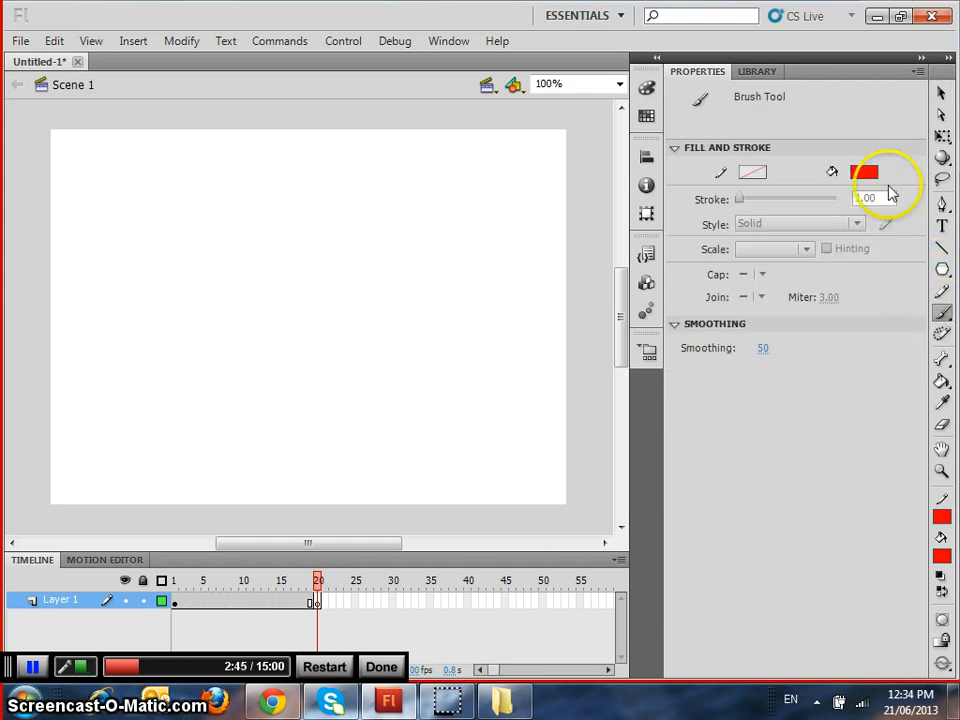
{"action": "left_click", "coordinate": [866, 176]}
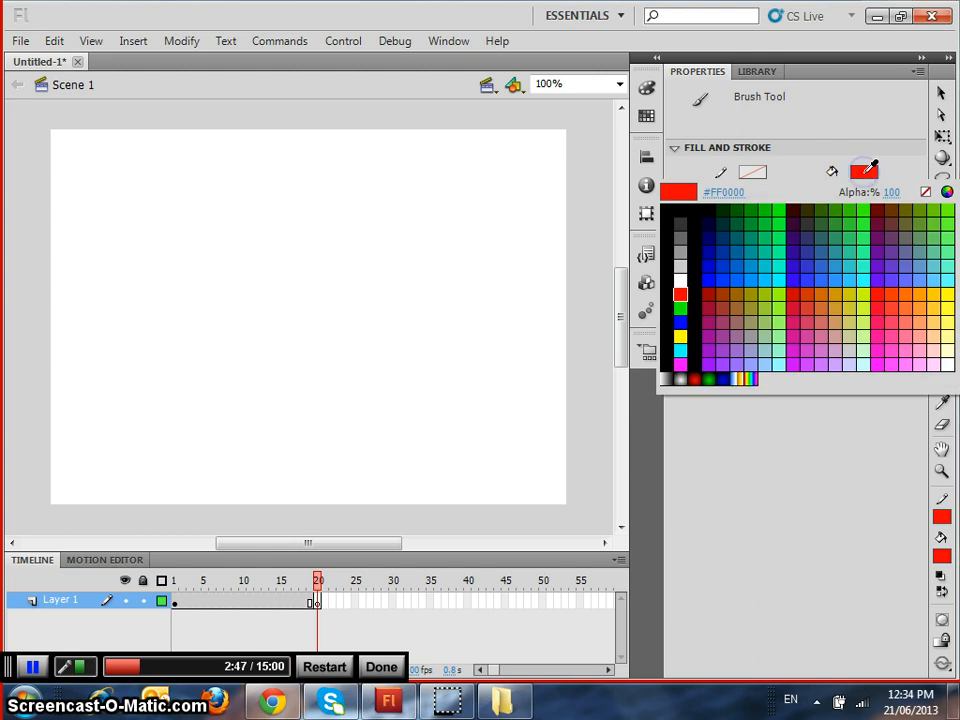
{"action": "left_click", "coordinate": [714, 274]}
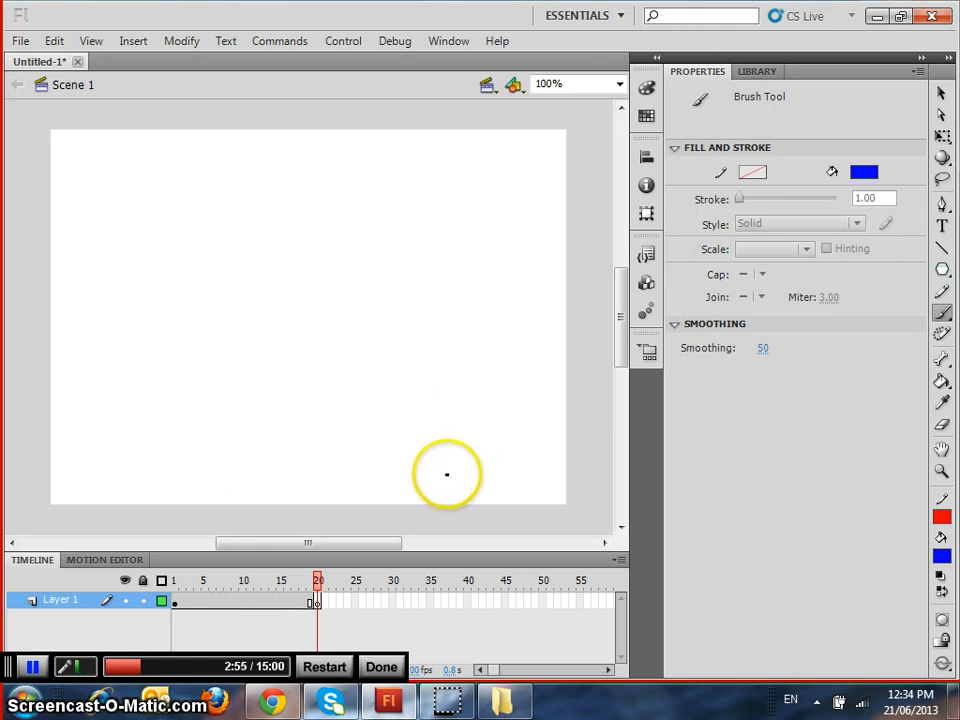
{"action": "left_click", "coordinate": [387, 481]}
{"action": "mouse_move", "coordinate": [387, 481]}
{"action": "left_mouse_down"}
{"action": "mouse_move", "coordinate": [401, 415]}
{"action": "mouse_move", "coordinate": [414, 448]}
{"action": "mouse_move", "coordinate": [427, 411]}
{"action": "mouse_move", "coordinate": [442, 409]}
{"action": "mouse_move", "coordinate": [451, 490]}
{"action": "mouse_move", "coordinate": [480, 454]}
{"action": "mouse_move", "coordinate": [504, 450]}
{"action": "mouse_move", "coordinate": [483, 500]}
{"action": "left_mouse_up"}
{"action": "left_click", "coordinate": [484, 412]}
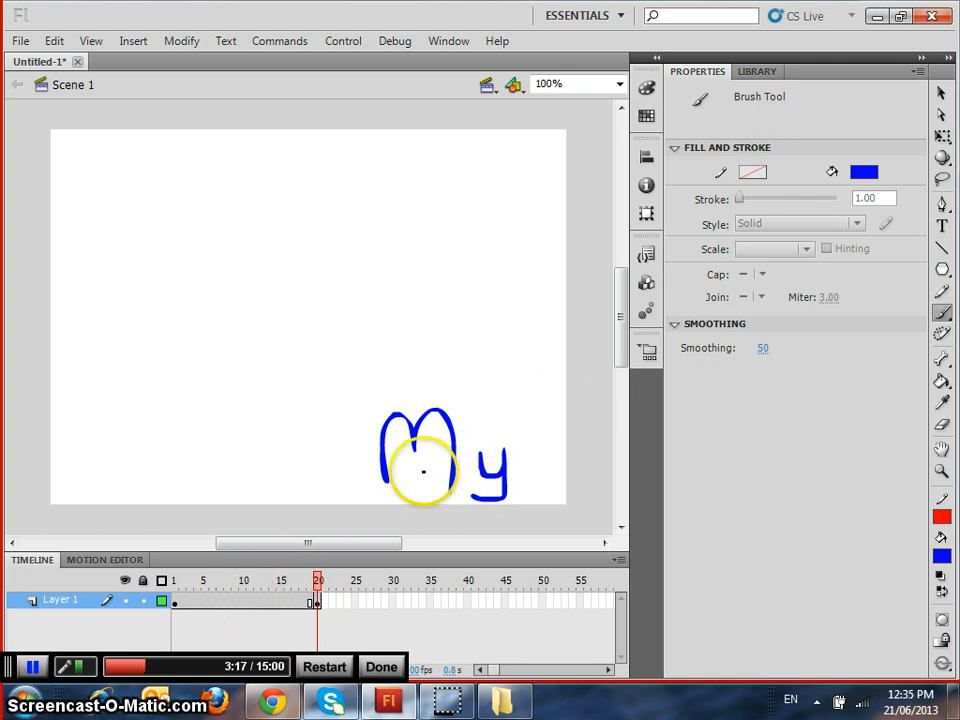
Create a shape tween on Layer 1 between the keyframes at frames 1 and 20
{"action": "left_click", "coordinate": [175, 603]}
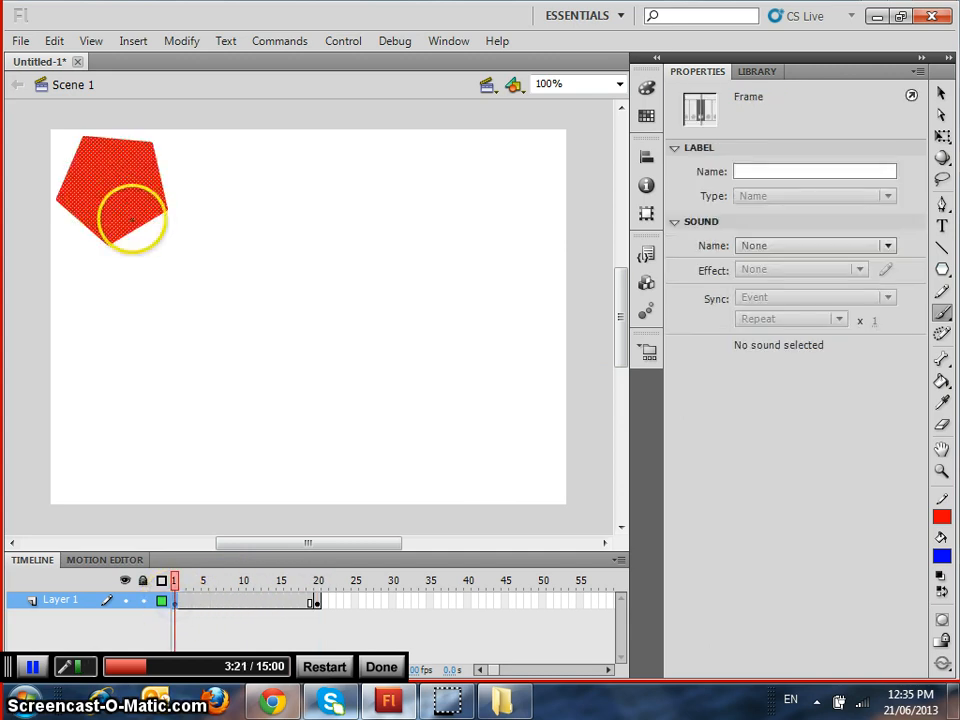
{"action": "left_click", "coordinate": [318, 603]}
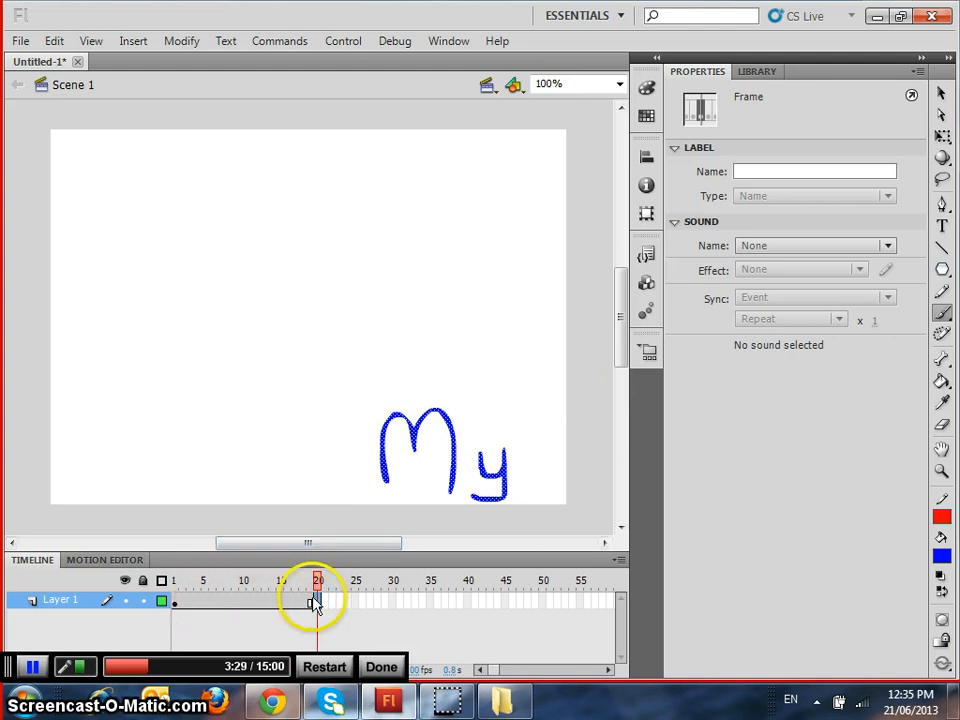
{"action": "right_click", "coordinate": [252, 604]}
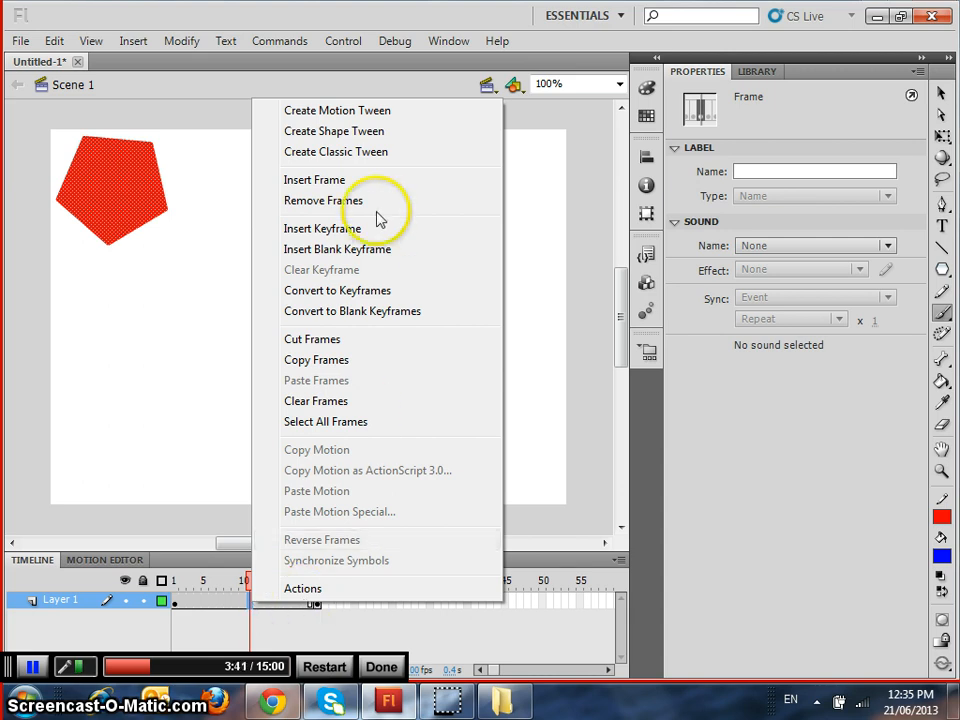
{"action": "right_click", "coordinate": [247, 605]}
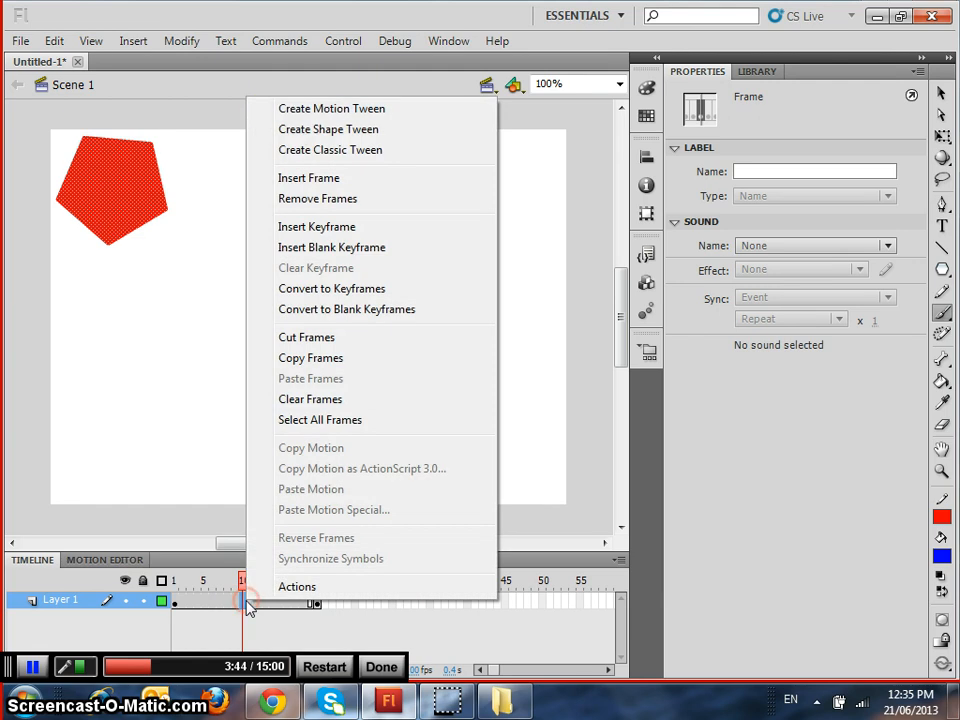
{"action": "left_click", "coordinate": [338, 138]}
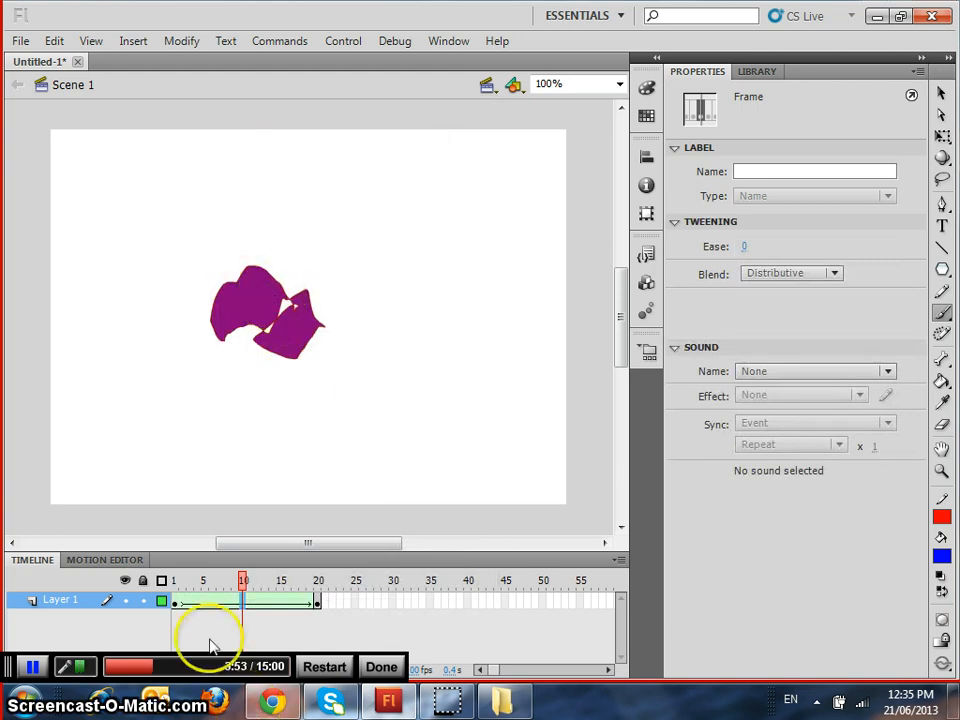
Play the shape tween repeatedly from frame 1 to check the pentagon morphing into the lettering
{"action": "left_click", "coordinate": [176, 603]}
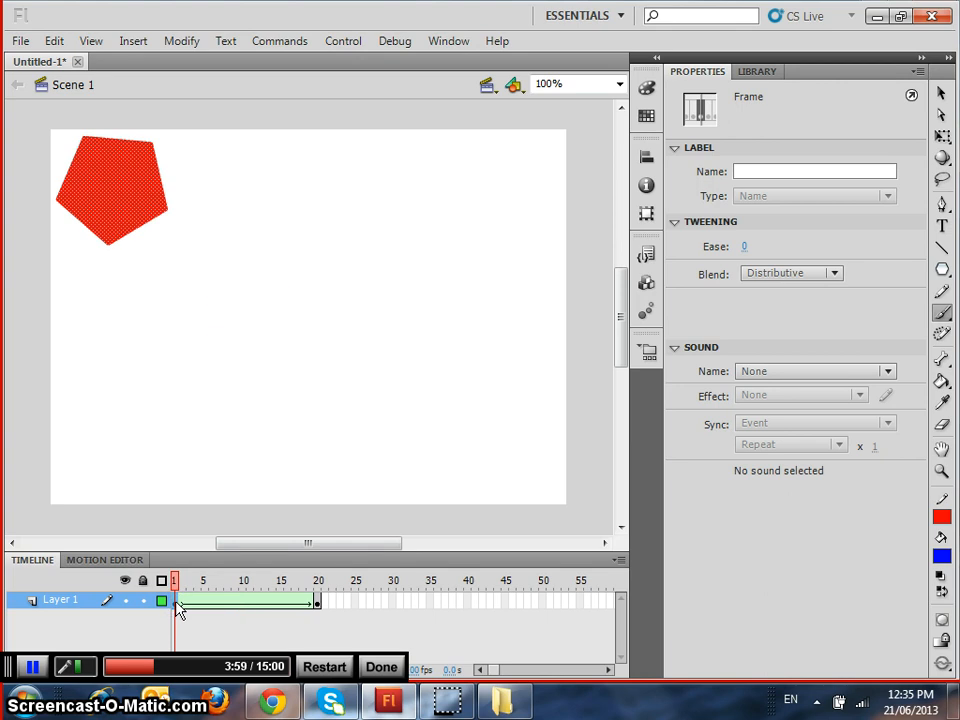
{"action": "key", "text": "Return"}
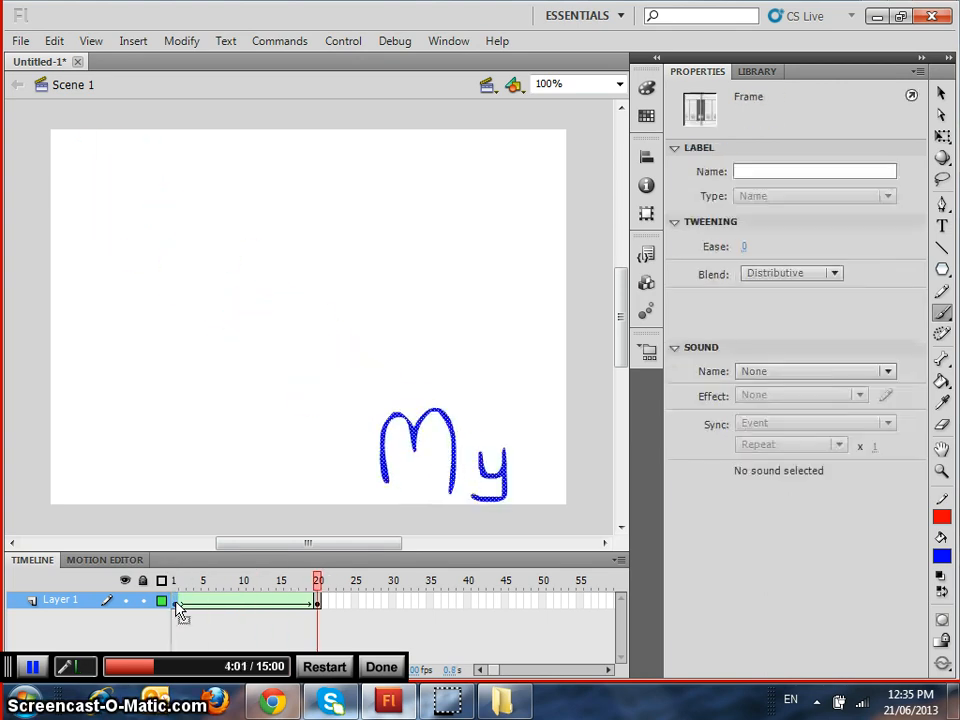
{"action": "key", "text": "Return"}
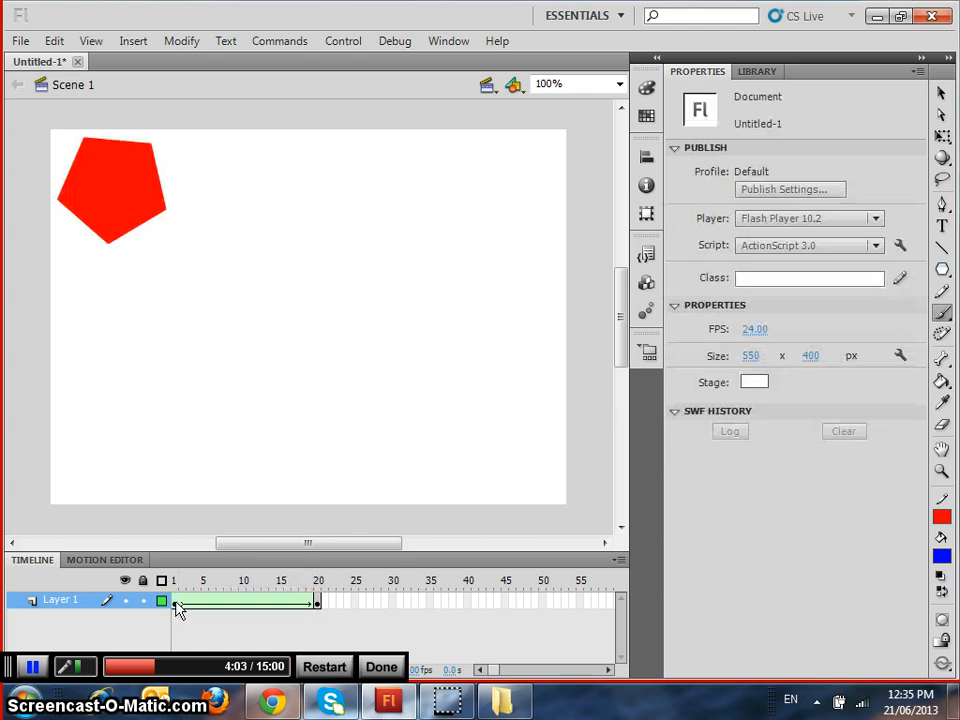
{"action": "key", "text": "Return"}
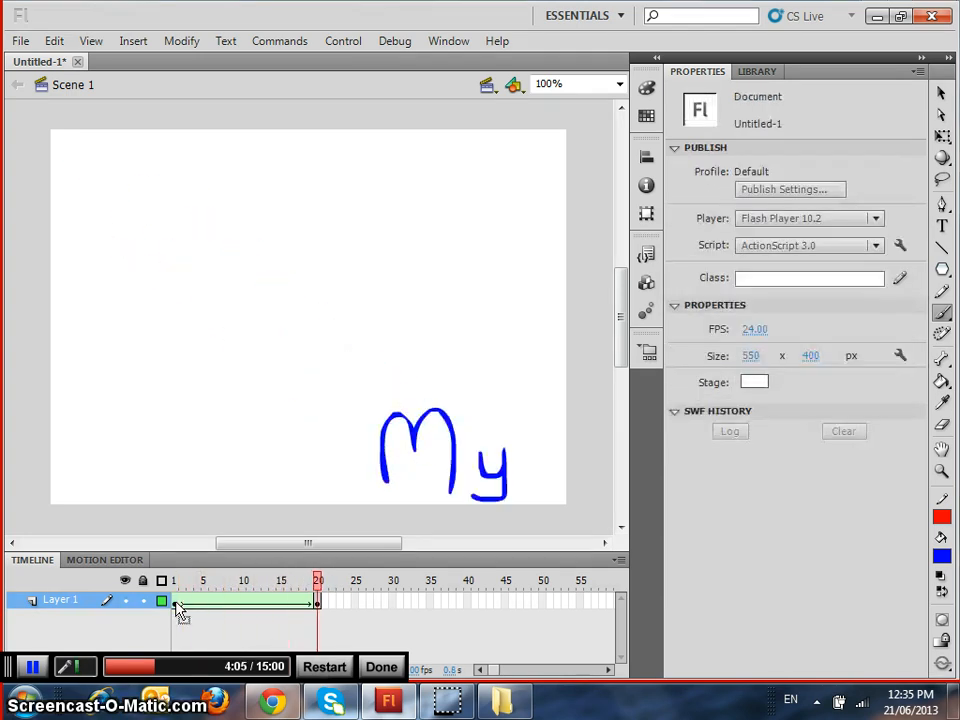
{"action": "key", "text": "Return"}
{"action": "key", "text": "Return"}
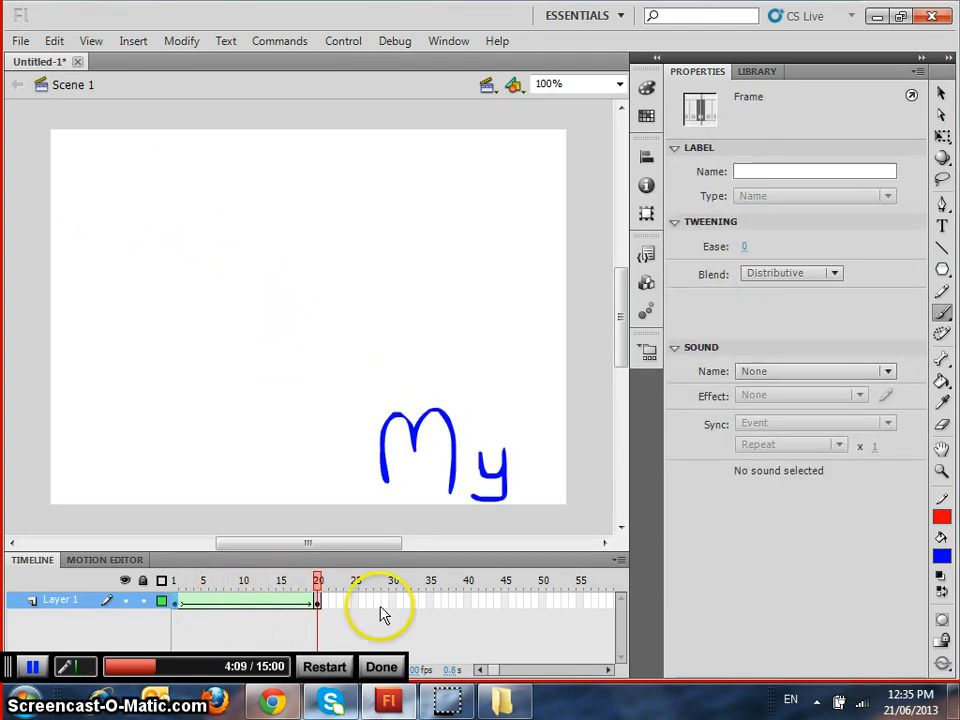
Insert a keyframe at frame 40 of Layer 1 and delete the "My" lettering from that frame
{"action": "left_click", "coordinate": [470, 602]}
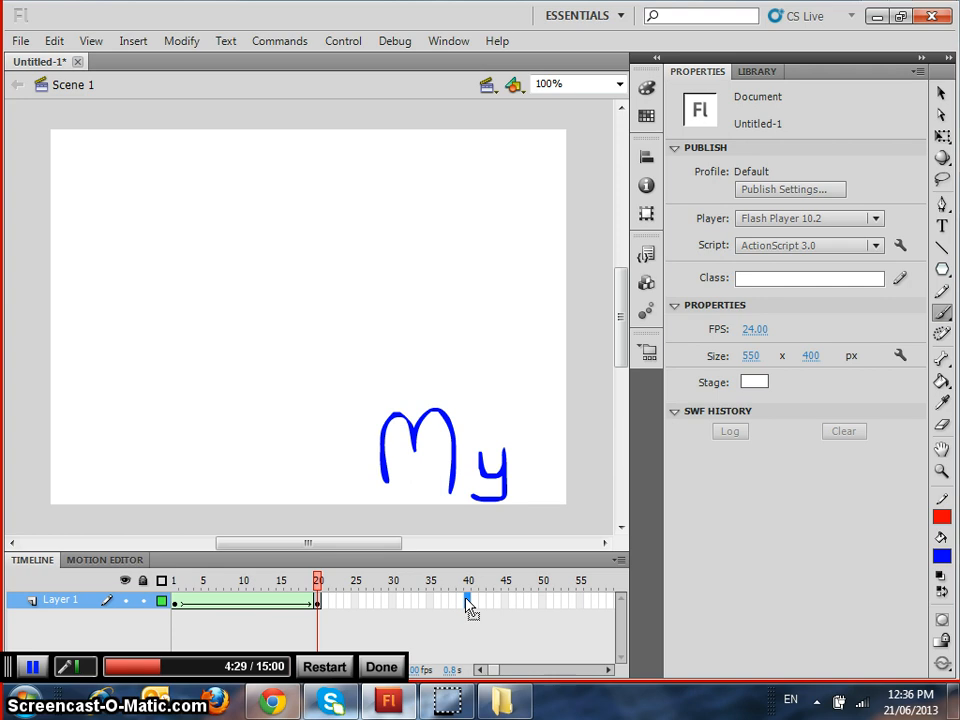
{"action": "key", "text": "F6"}
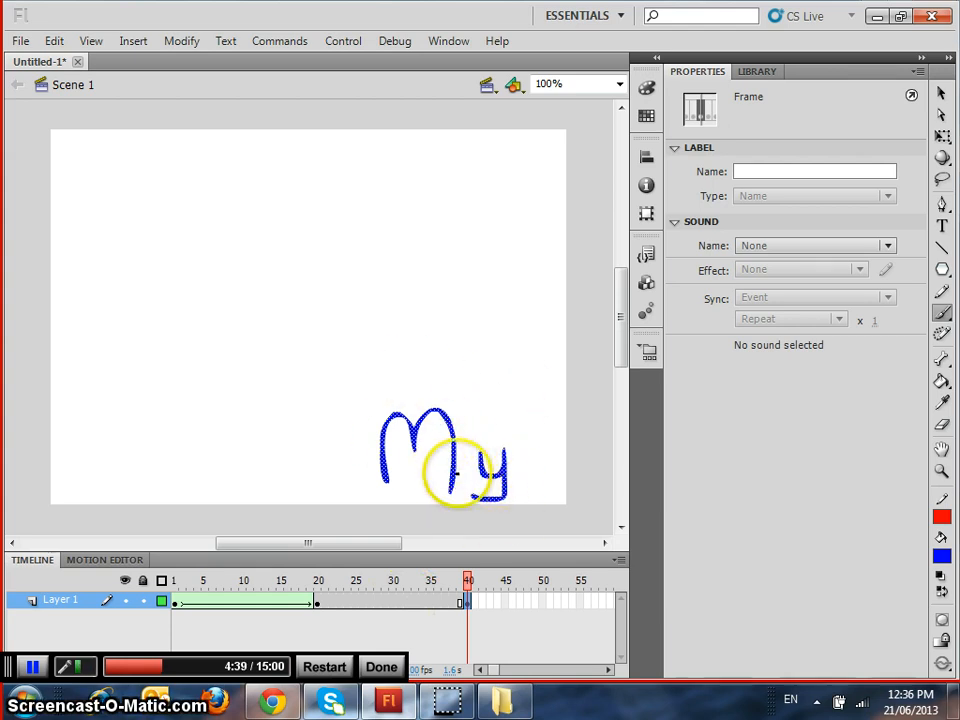
{"action": "key", "text": "Delete"}
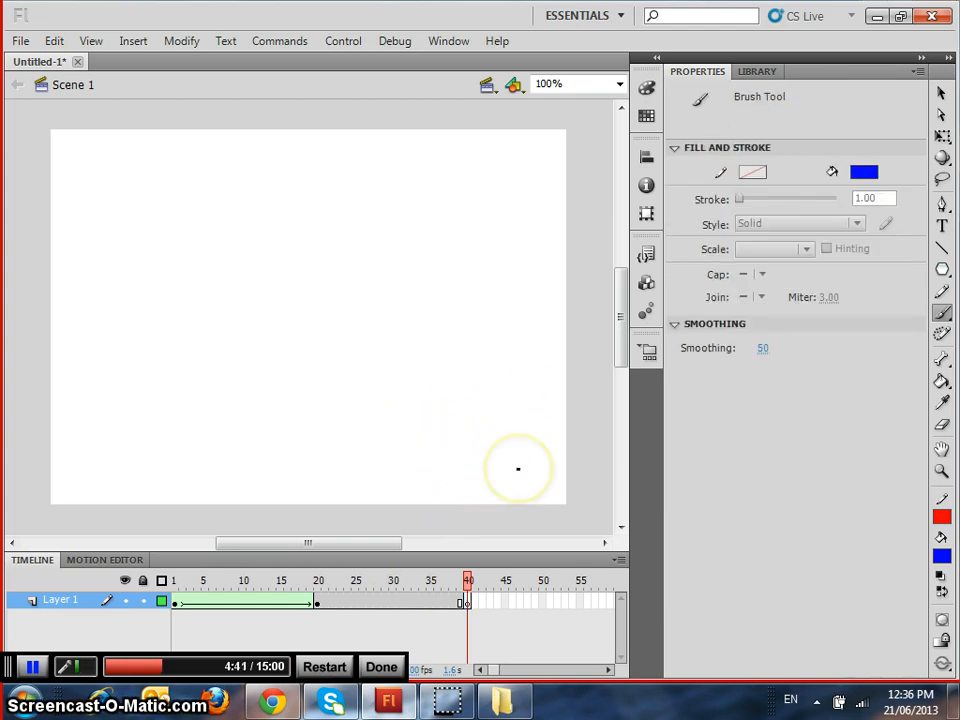
{"action": "left_click", "coordinate": [941, 95]}
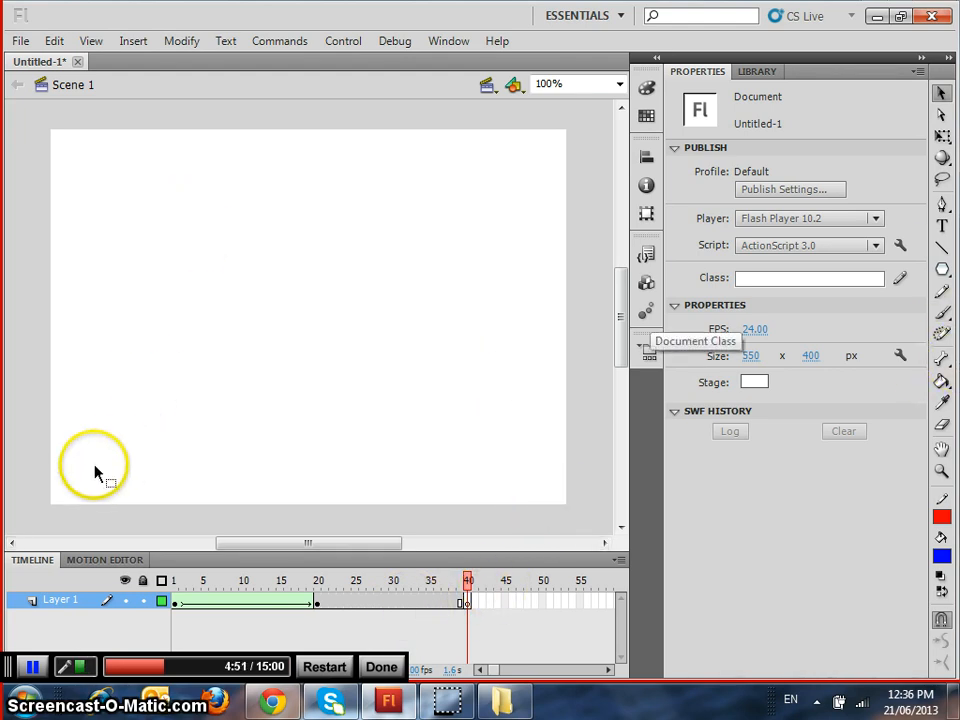
Write "name" in yellow with the Brush tool in the lower-left corner of the stage on frame 40
{"action": "left_click", "coordinate": [943, 315]}
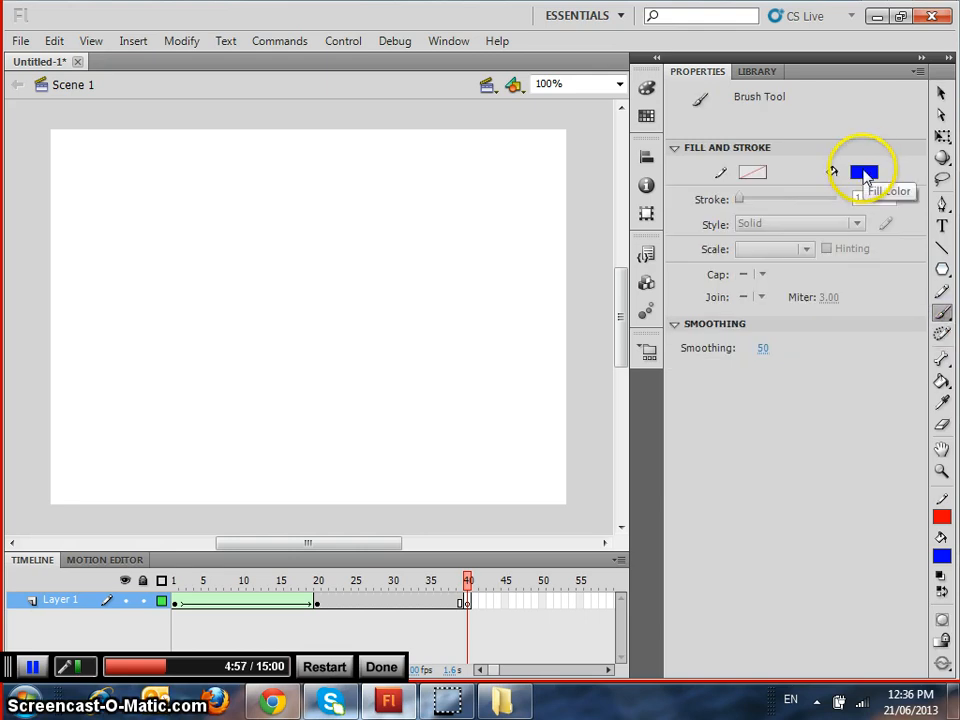
{"action": "left_click", "coordinate": [865, 174]}
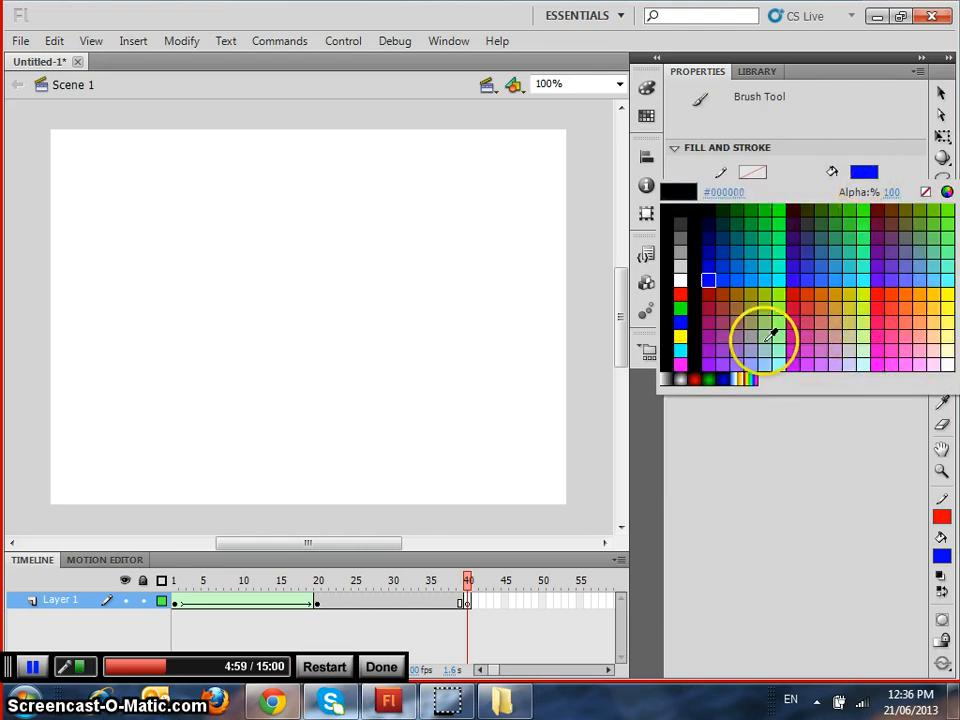
{"action": "left_click", "coordinate": [684, 332]}
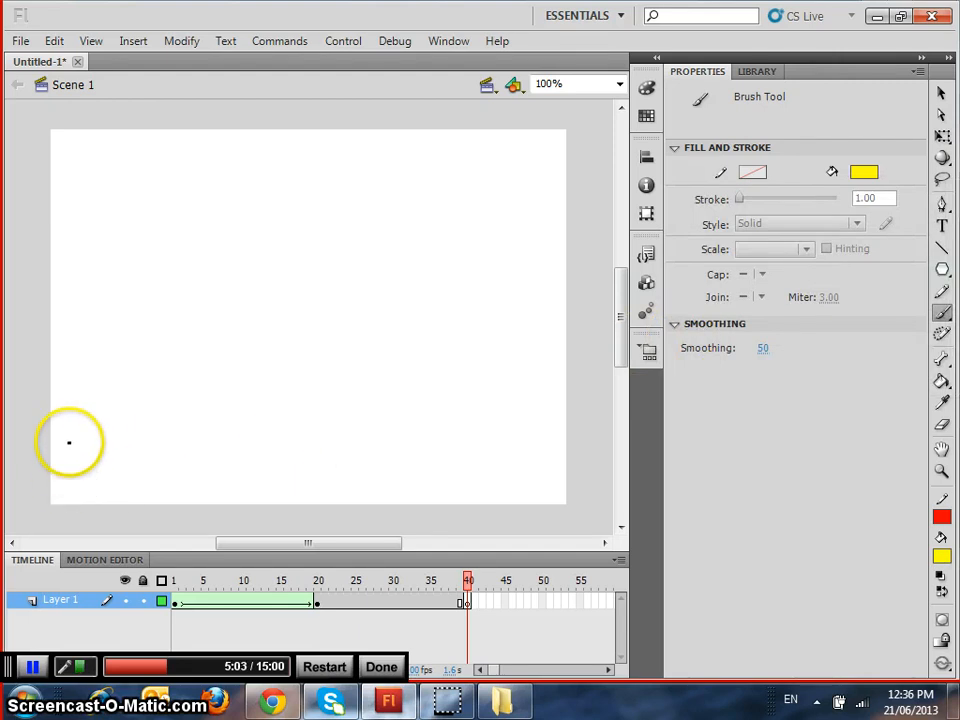
{"action": "left_click", "coordinate": [69, 440]}
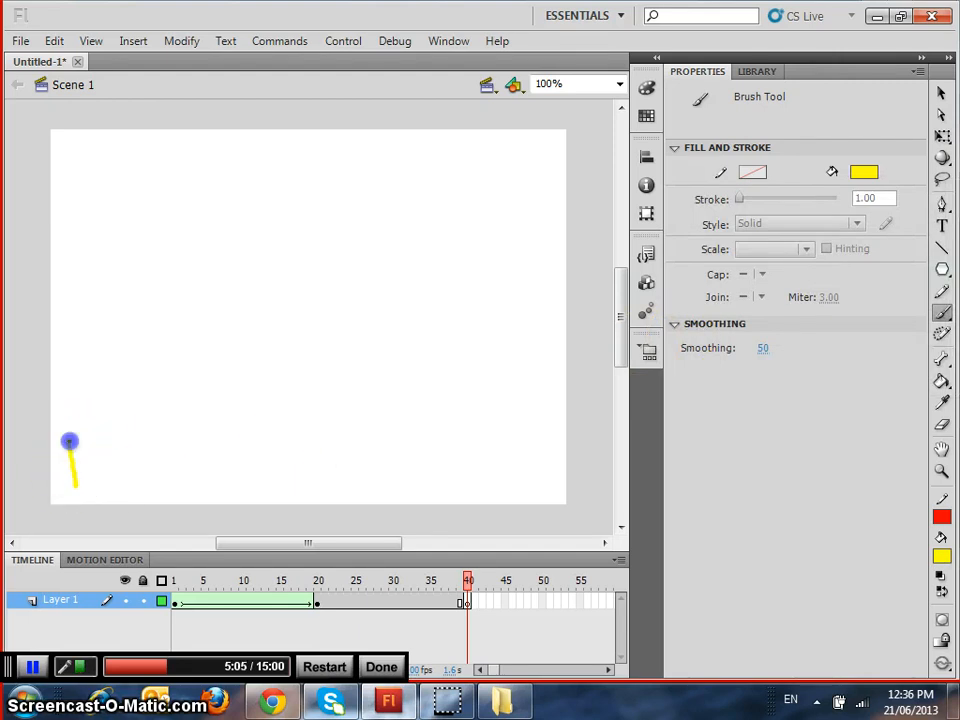
{"action": "left_click_drag", "start_coordinate": [78, 453], "coordinate": [101, 489]}
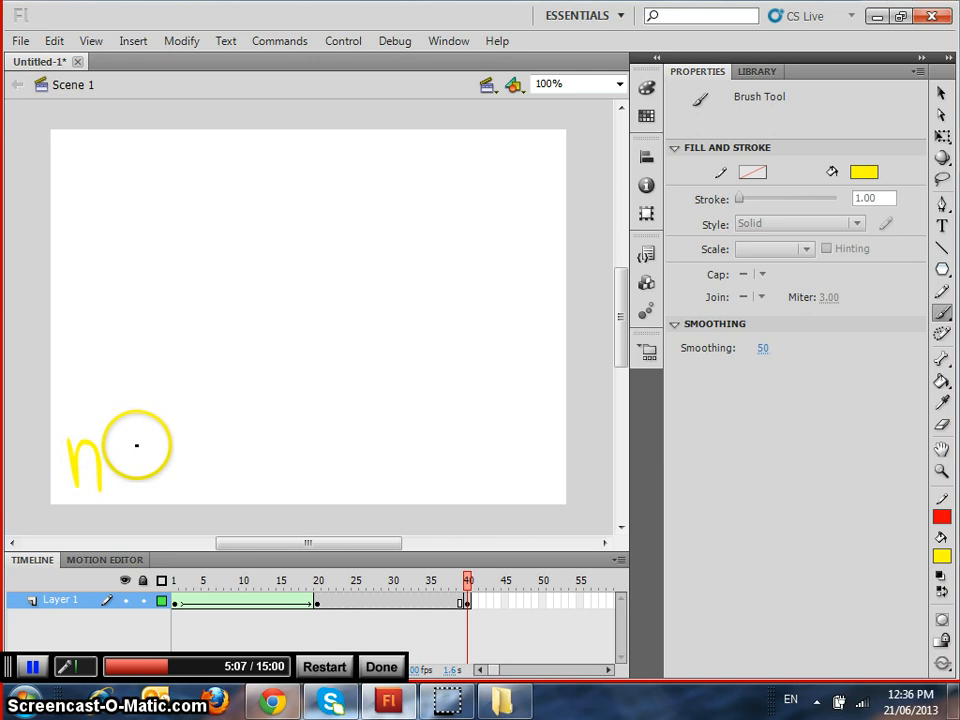
{"action": "left_click_drag", "start_coordinate": [138, 446], "coordinate": [137, 446]}
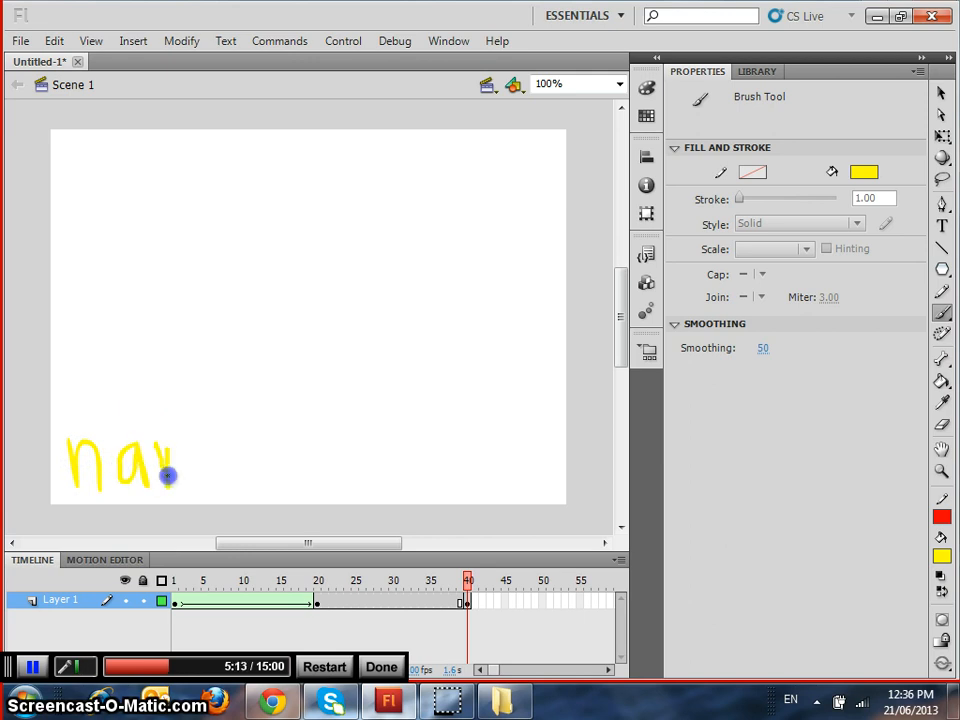
{"action": "mouse_move", "coordinate": [202, 455]}
{"action": "left_mouse_down"}
{"action": "mouse_move", "coordinate": [196, 443]}
{"action": "mouse_move", "coordinate": [202, 489]}
{"action": "mouse_move", "coordinate": [234, 465]}
{"action": "left_mouse_up"}
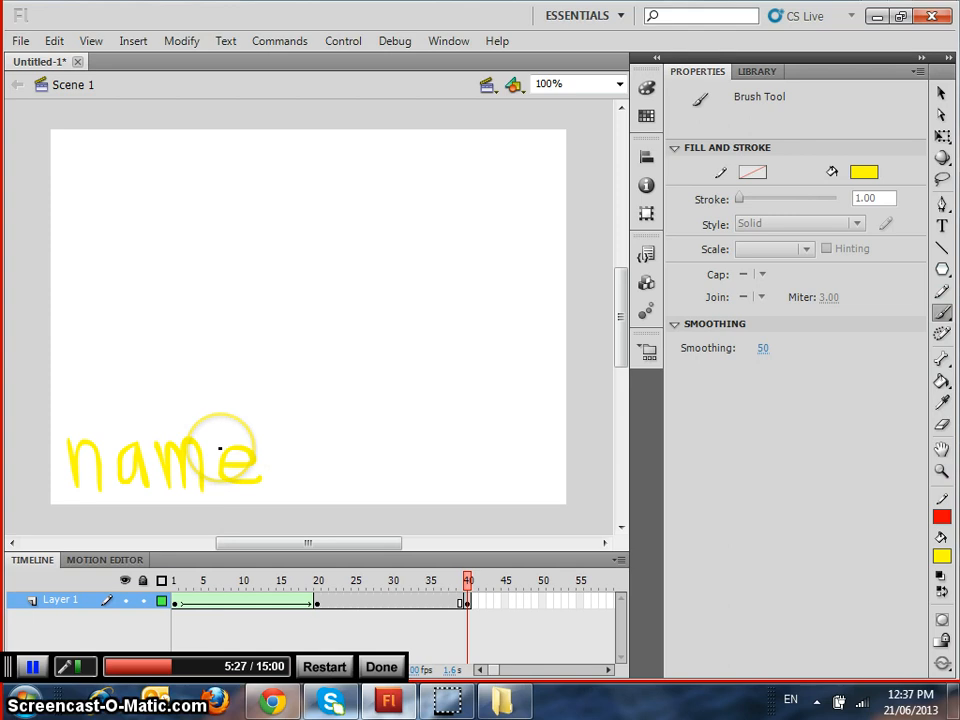
Create a shape tween between the keyframes at frames 20 and 40, and play the animation from frame 1
{"action": "right_click", "coordinate": [377, 604]}
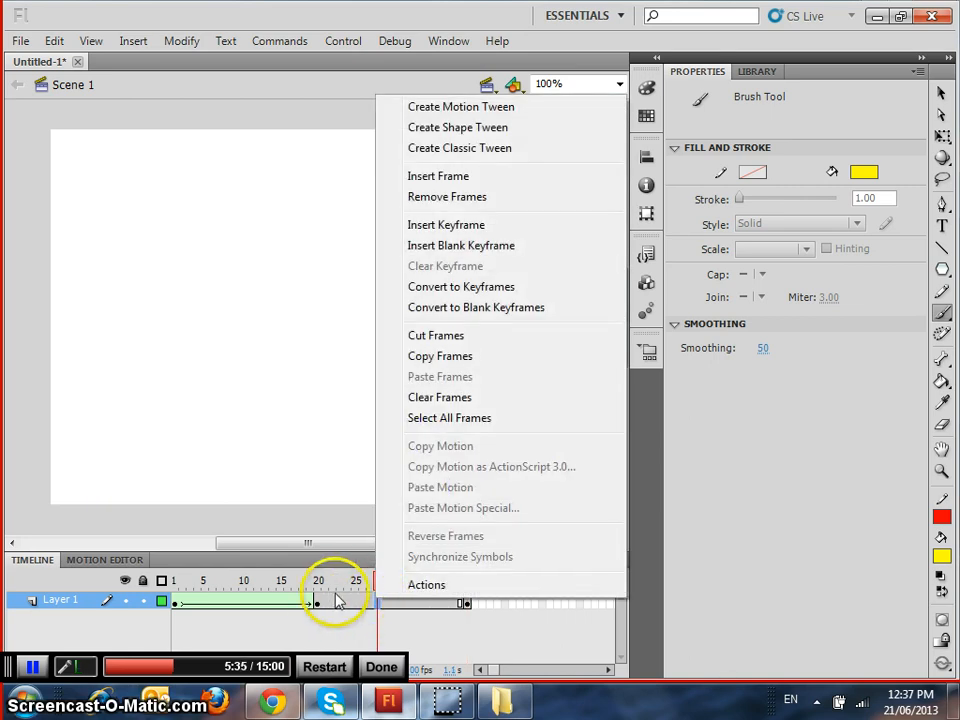
{"action": "left_click", "coordinate": [463, 131]}
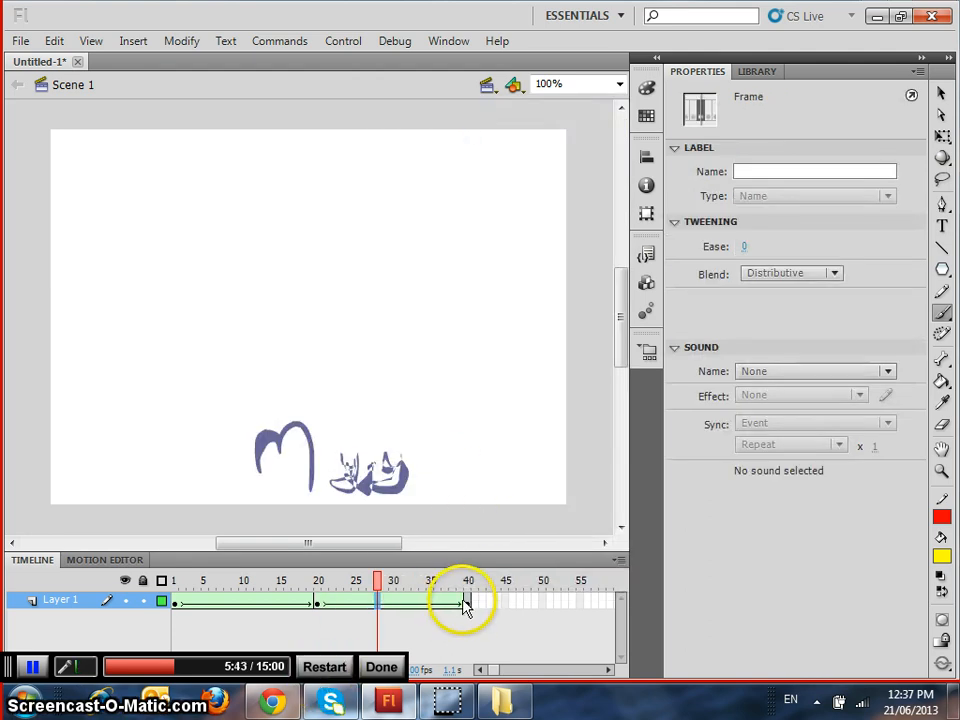
{"action": "left_click", "coordinate": [176, 602]}
{"action": "key", "text": "Return"}
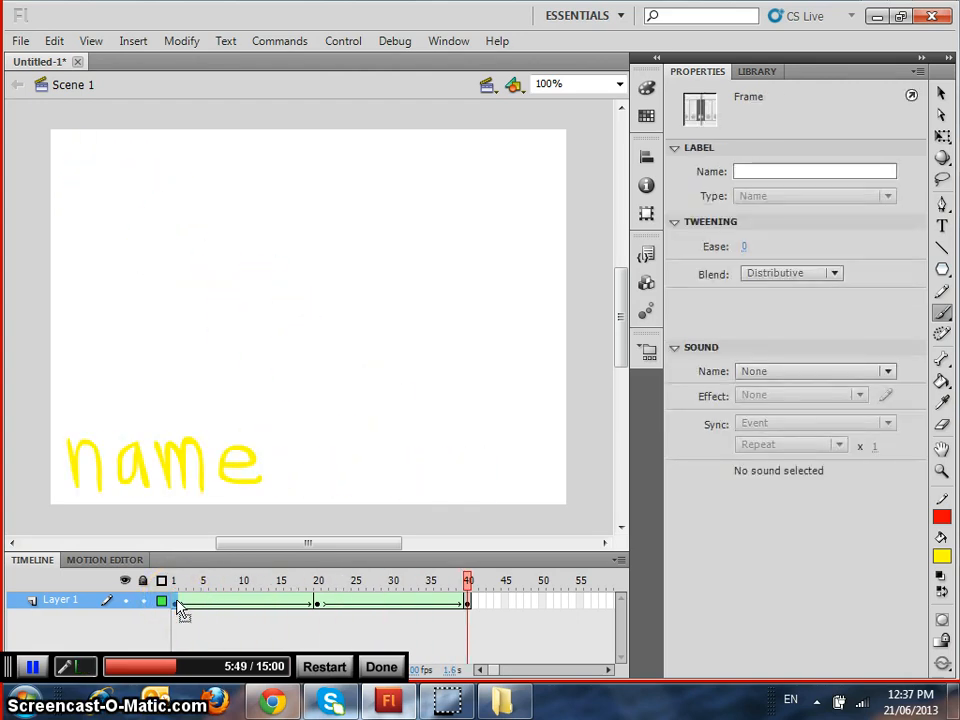
{"action": "key", "text": "Return"}
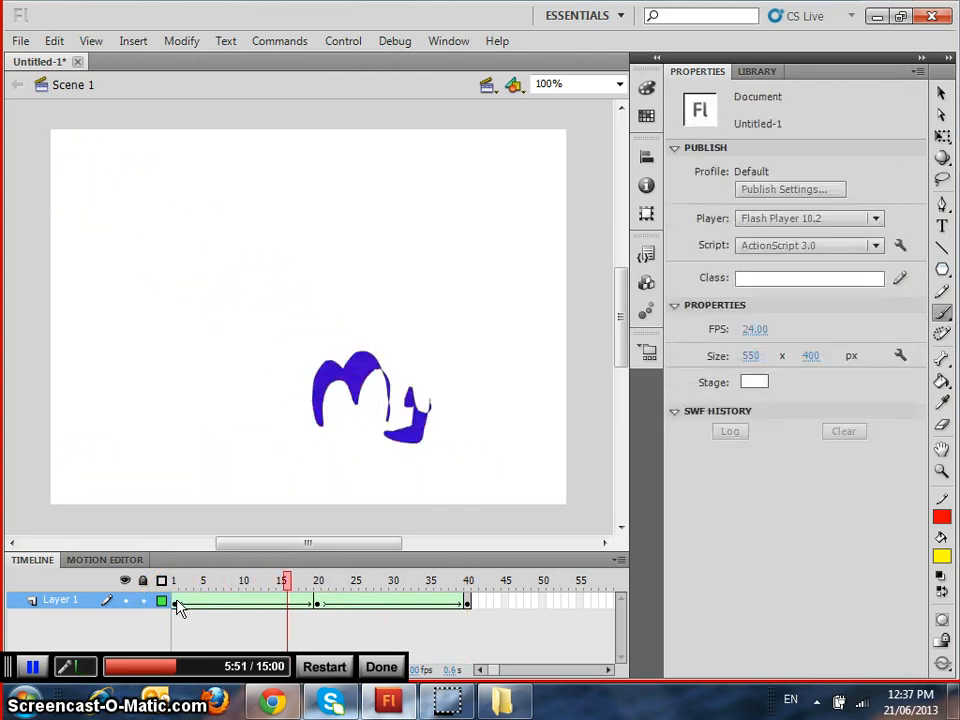
{"action": "key", "text": "Return"}
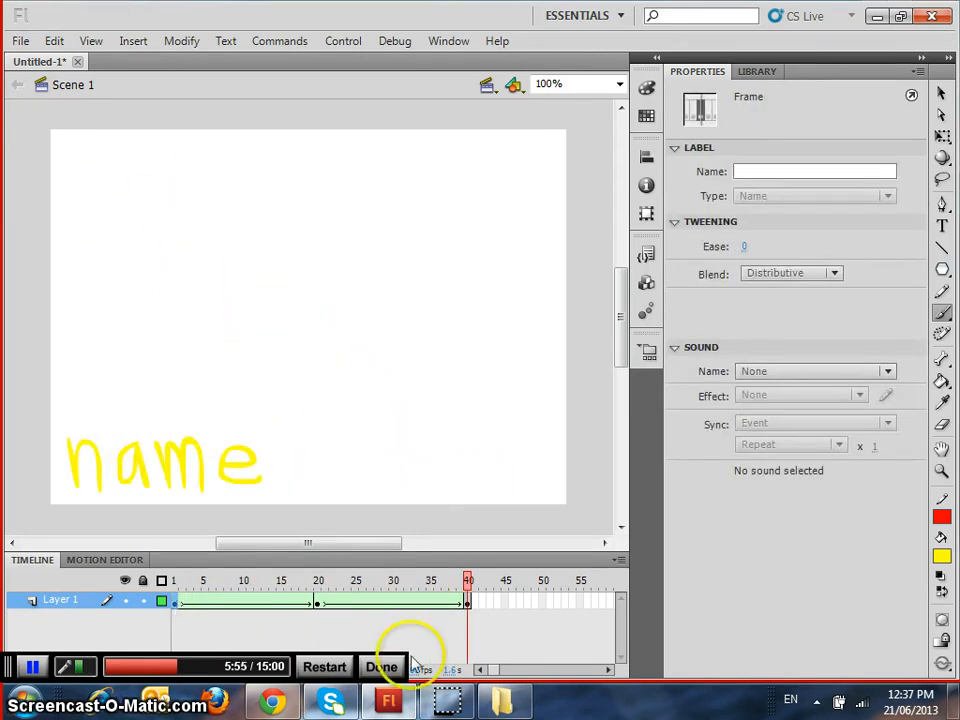
Insert a keyframe at frame 60 of Layer 1 and delete the yellow "name" lettering from it
{"action": "left_click", "coordinate": [607, 670]}
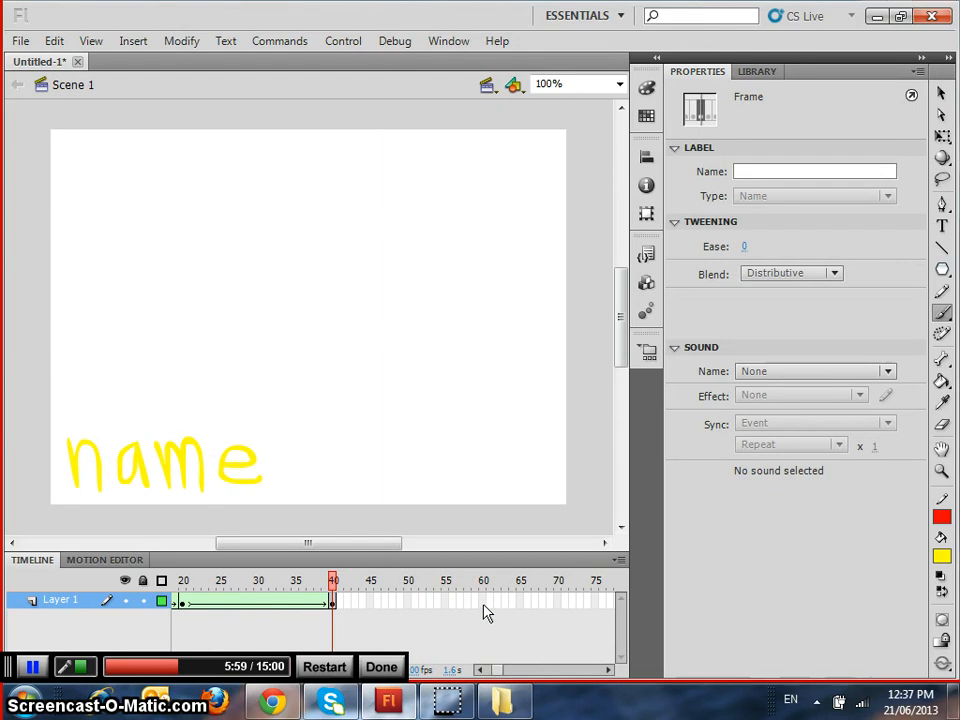
{"action": "left_click", "coordinate": [484, 604]}
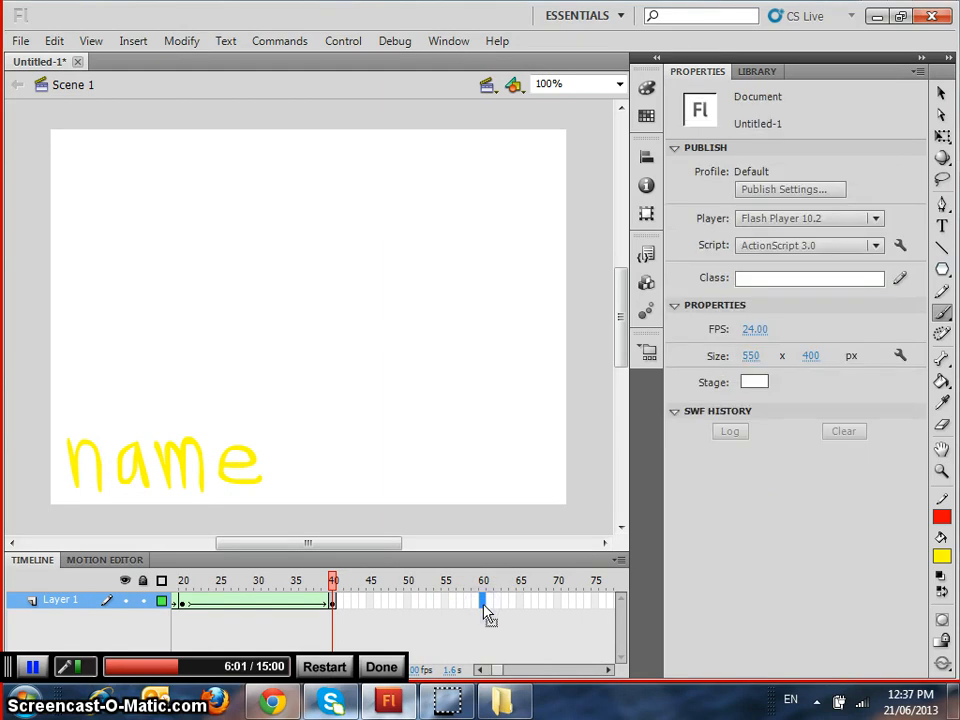
{"action": "key", "text": "F5"}
{"action": "left_click", "coordinate": [340, 482]}
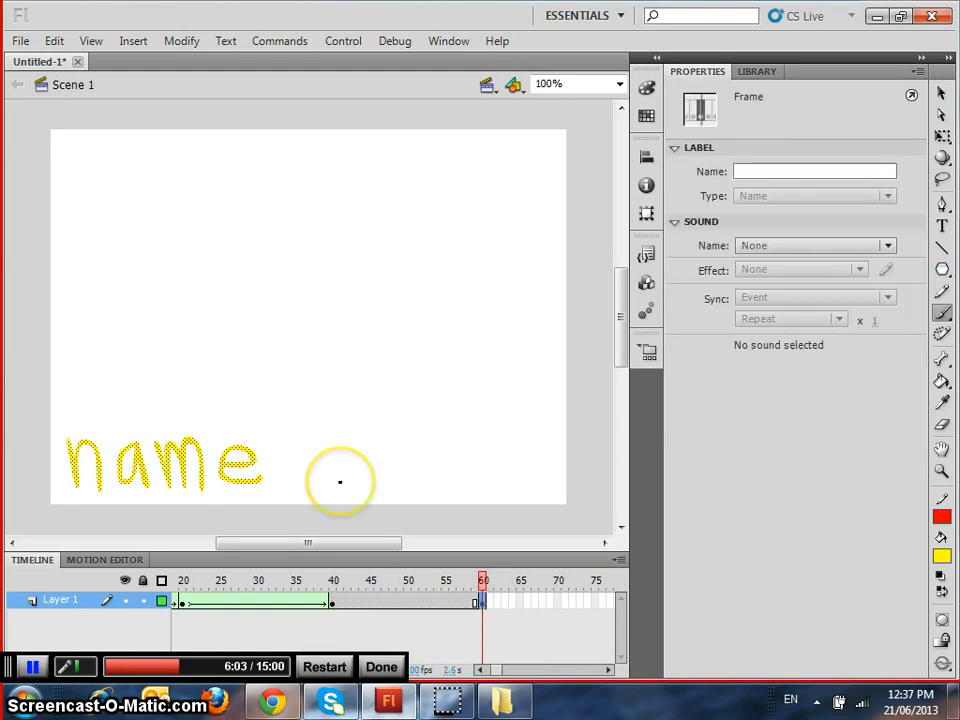
{"action": "key", "text": "Delete"}
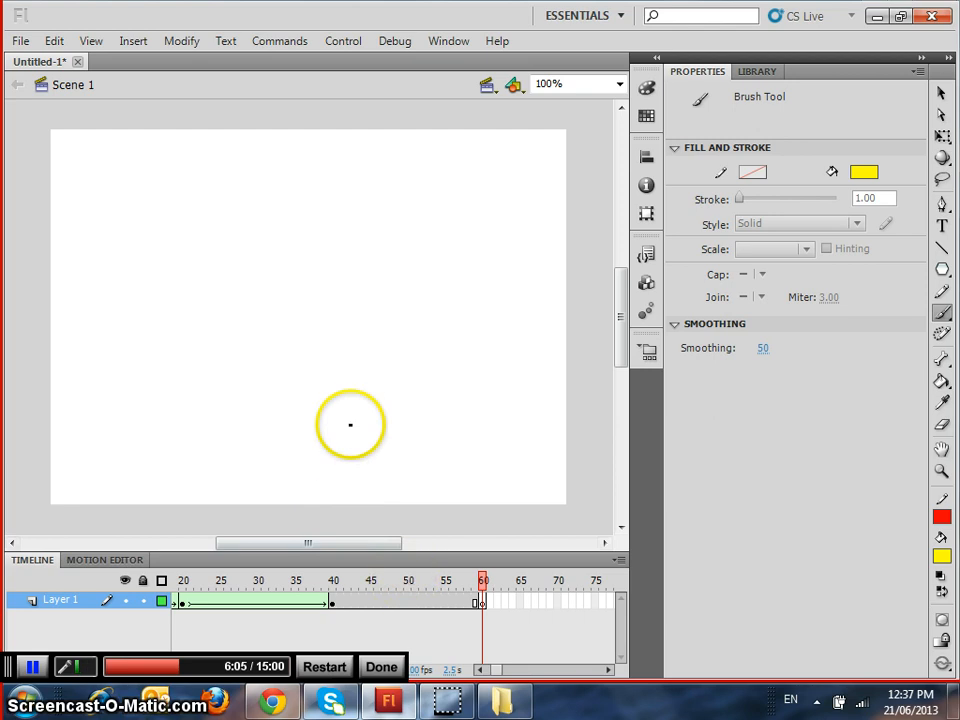
Write "is" in pink #FF0066 with the Brush tool near the top centre of the stage on frame 60
{"action": "left_click", "coordinate": [863, 180]}
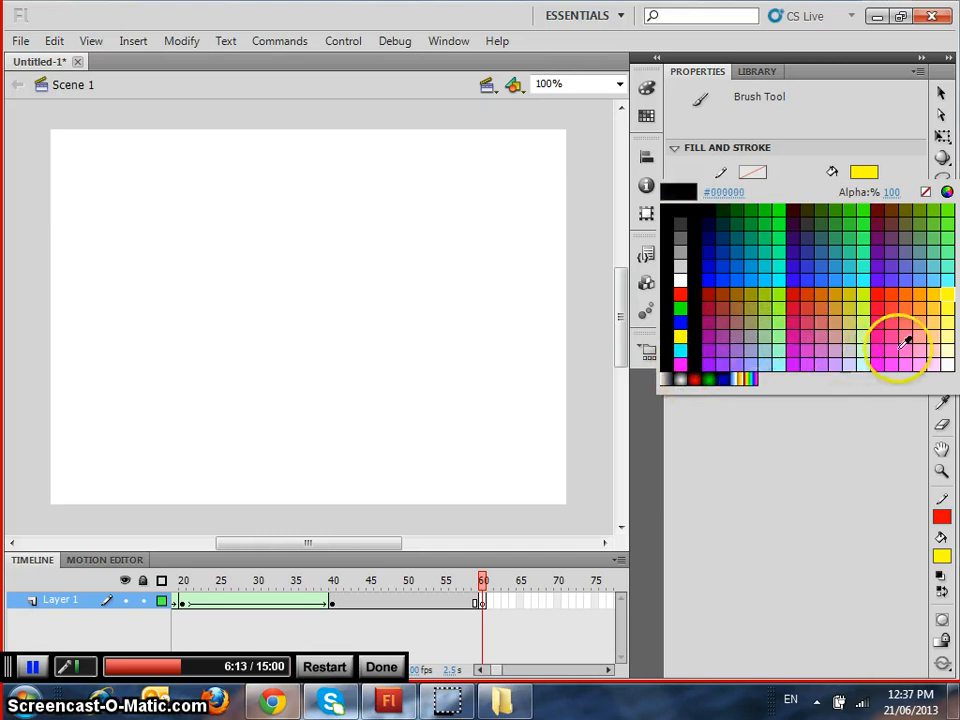
{"action": "left_click", "coordinate": [881, 317]}
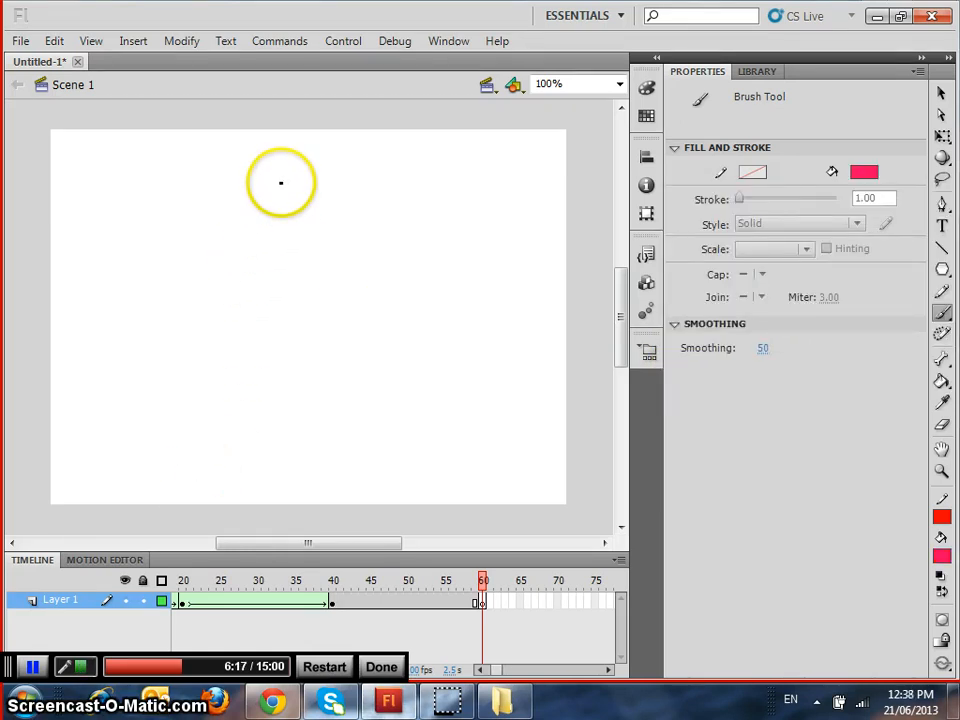
{"action": "mouse_move", "coordinate": [281, 183]}
{"action": "left_mouse_down"}
{"action": "mouse_move", "coordinate": [284, 230]}
{"action": "mouse_move", "coordinate": [337, 186]}
{"action": "left_mouse_up"}
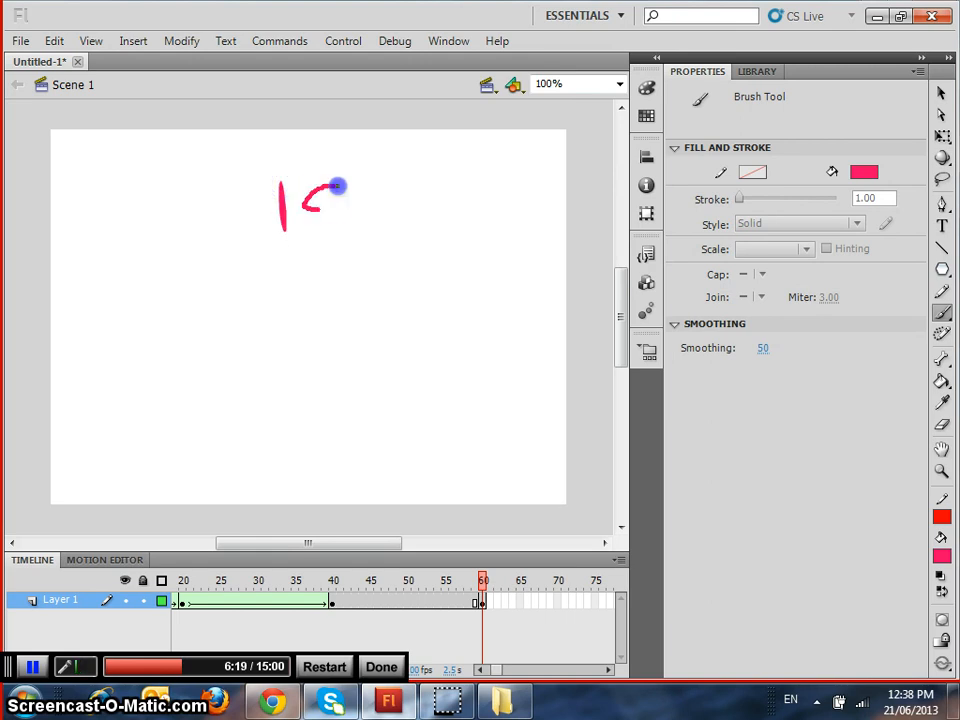
{"action": "left_click", "coordinate": [281, 157]}
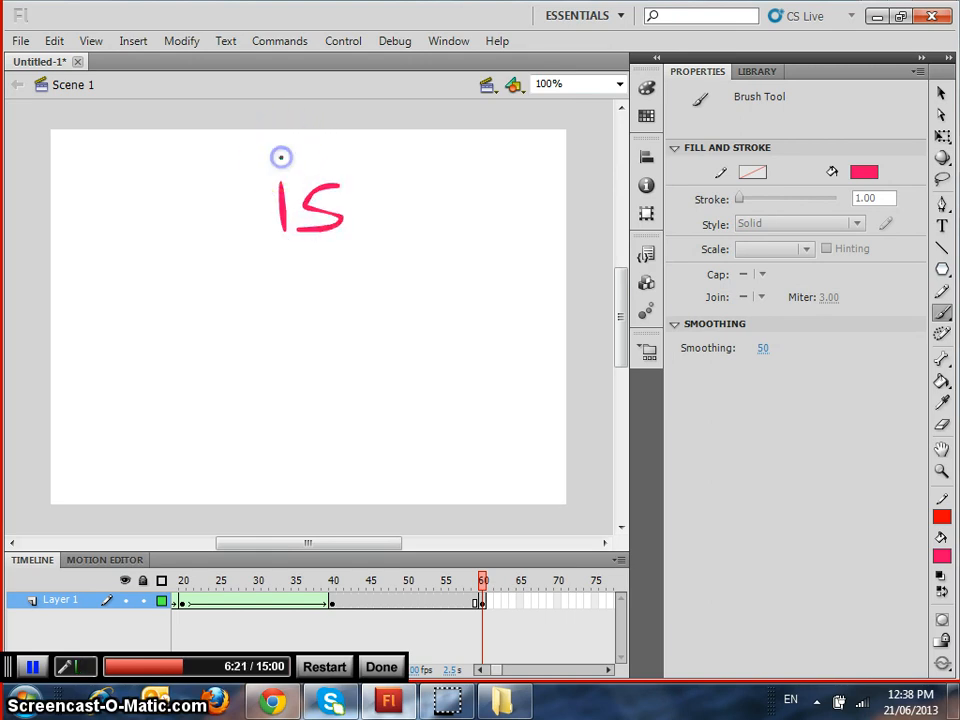
Create a shape tween on Layer 1 between the keyframes at frames 40 and 60
{"action": "right_click", "coordinate": [397, 601]}
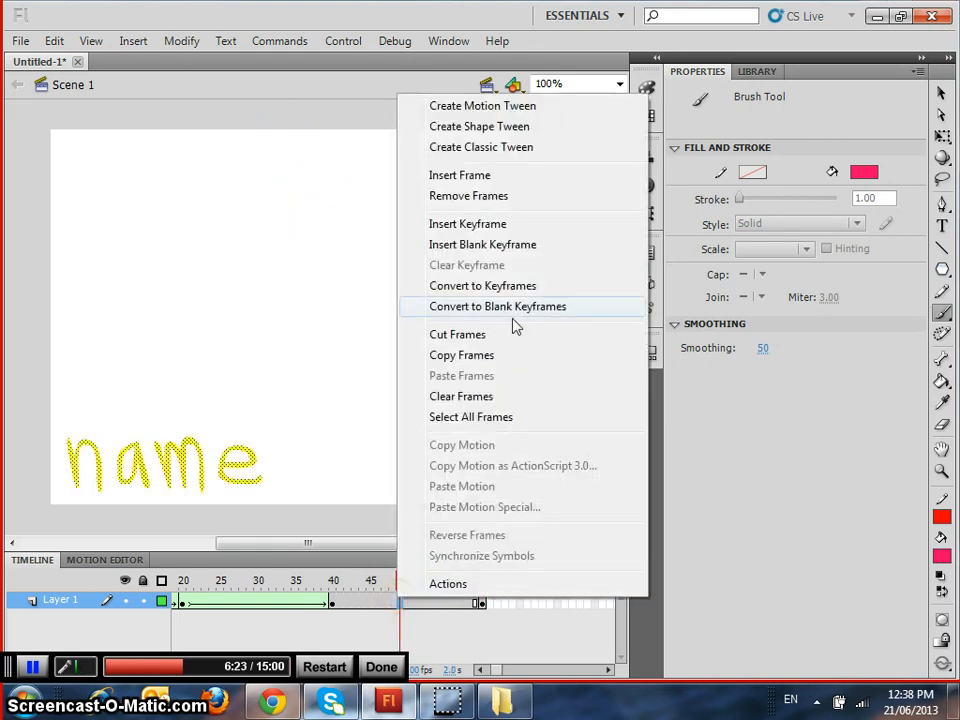
{"action": "left_click", "coordinate": [481, 126]}
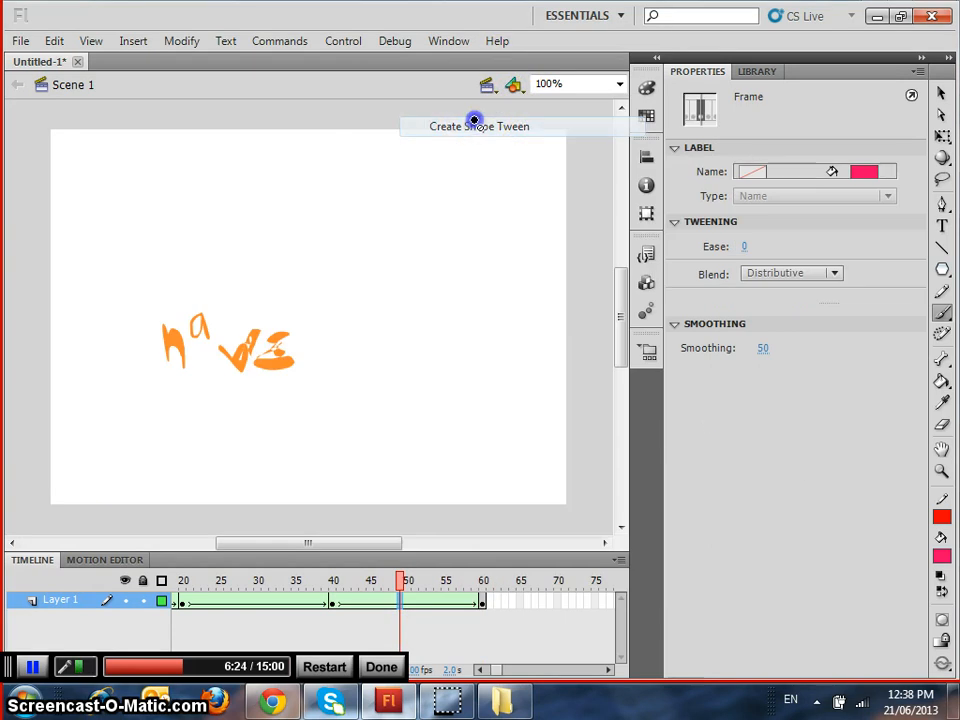
{"action": "left_click", "coordinate": [483, 603]}
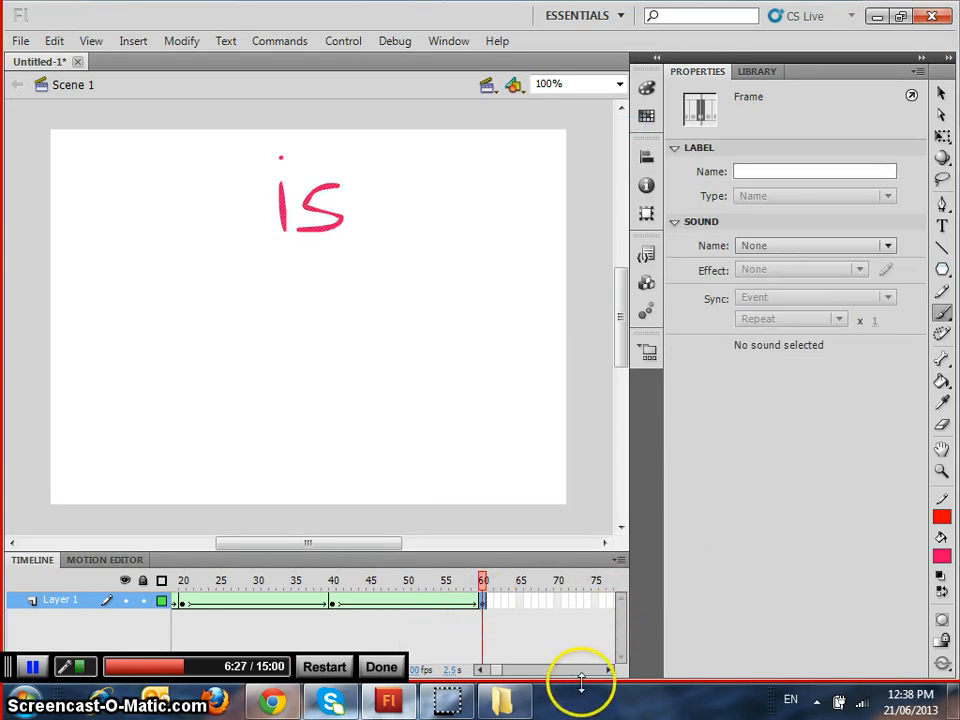
Insert a keyframe at frame 80 of Layer 1 and delete the pink "is" lettering from it
{"action": "left_click", "coordinate": [608, 670]}
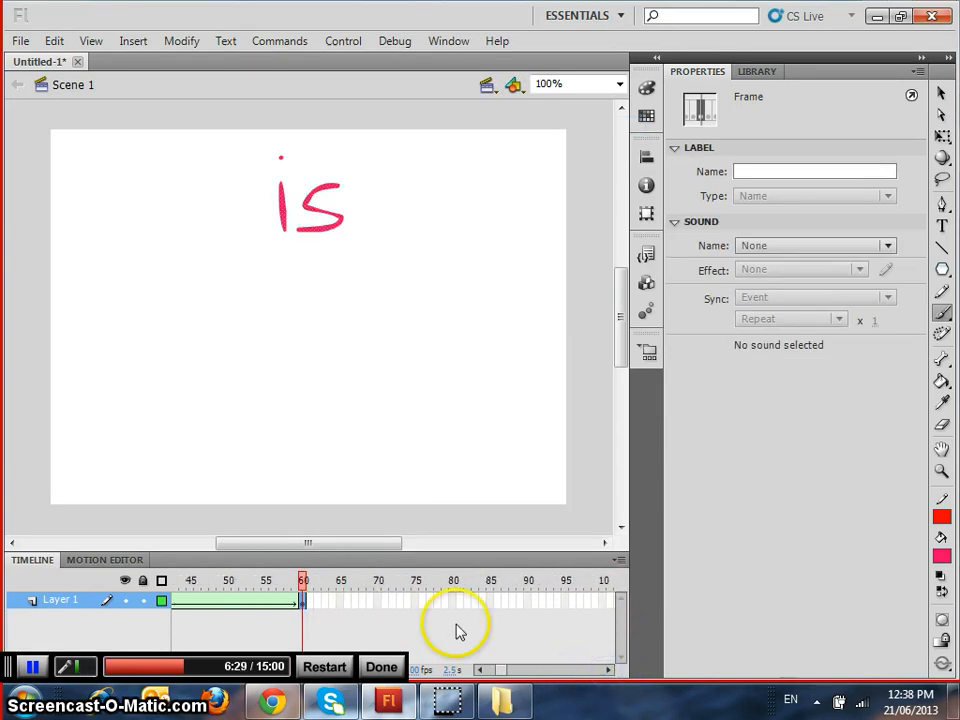
{"action": "left_click", "coordinate": [452, 603]}
{"action": "key", "text": "F5"}
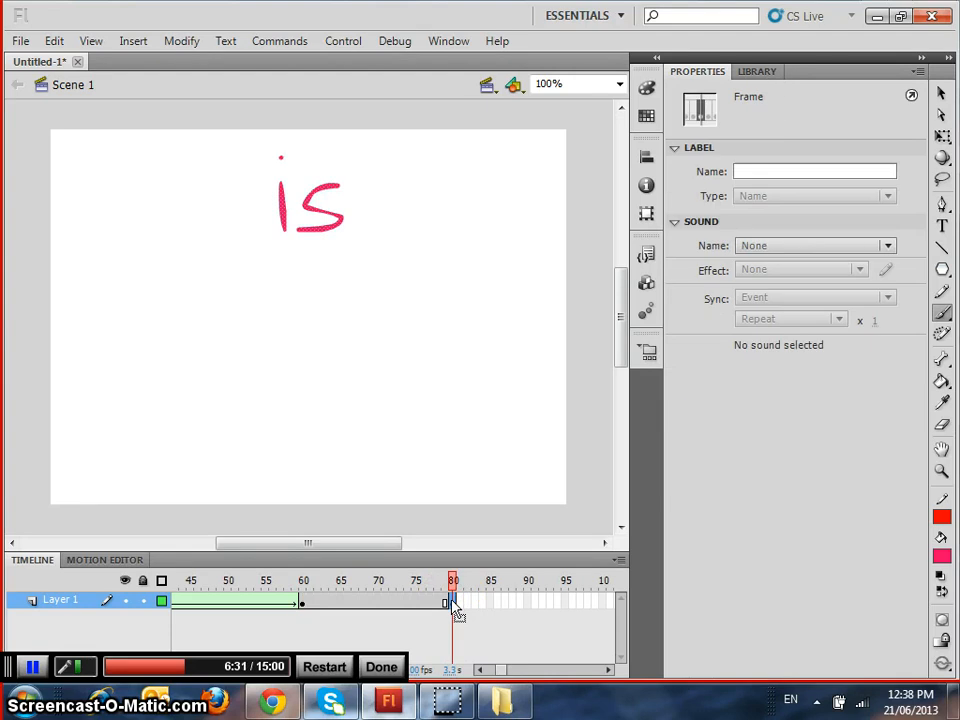
{"action": "key", "text": "F7"}
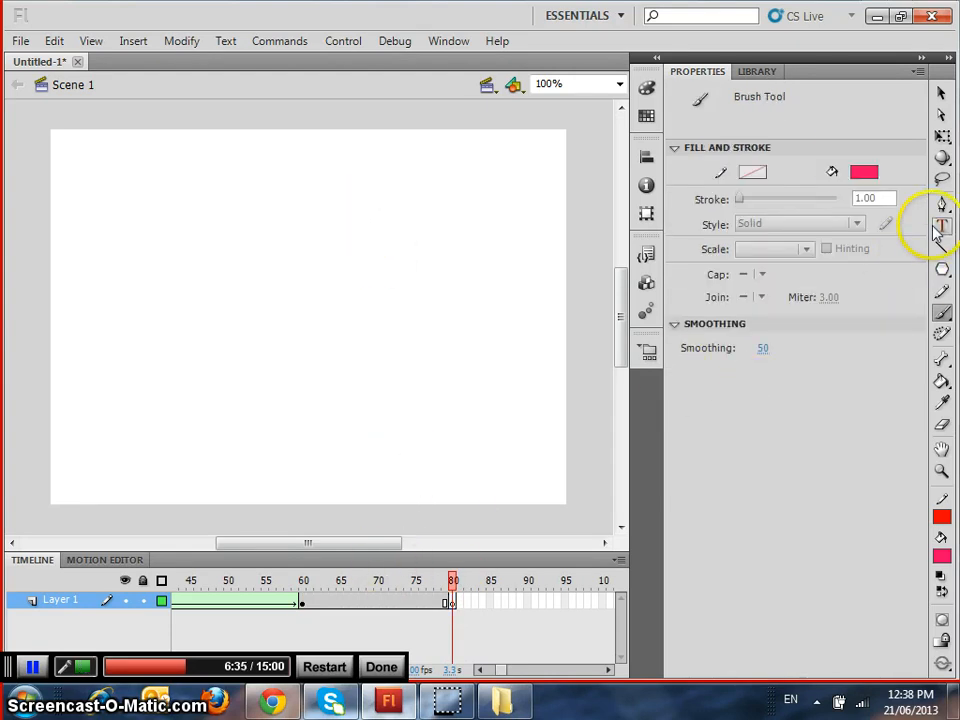
Brush the first two letters of the person's name in violet-blue on the lower-left part of the stage on frame 80
{"action": "left_click", "coordinate": [872, 174]}
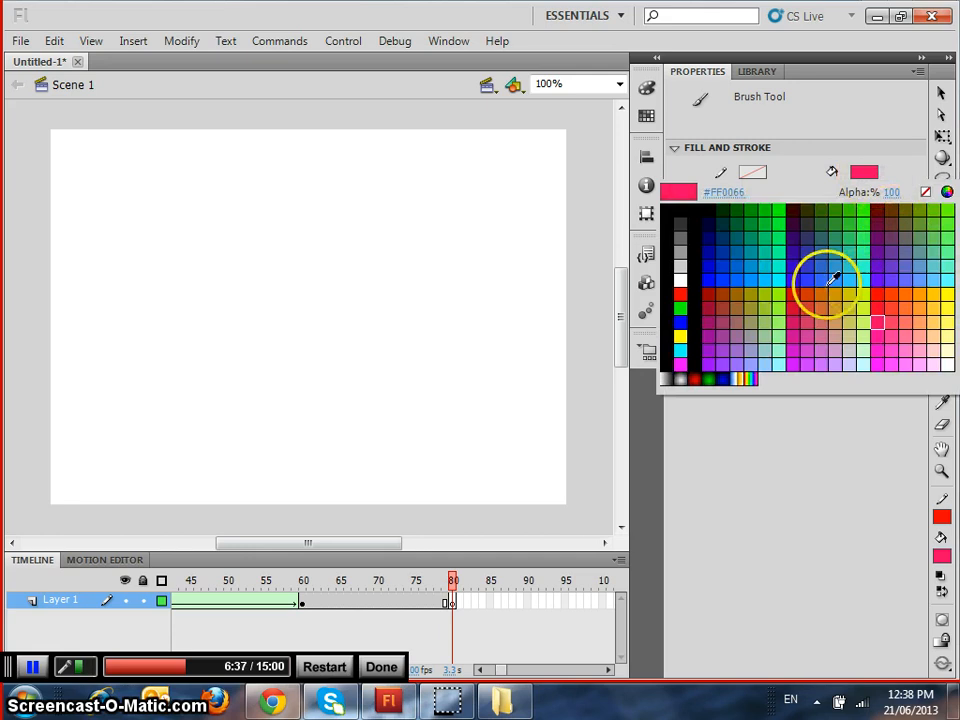
{"action": "left_click", "coordinate": [799, 274]}
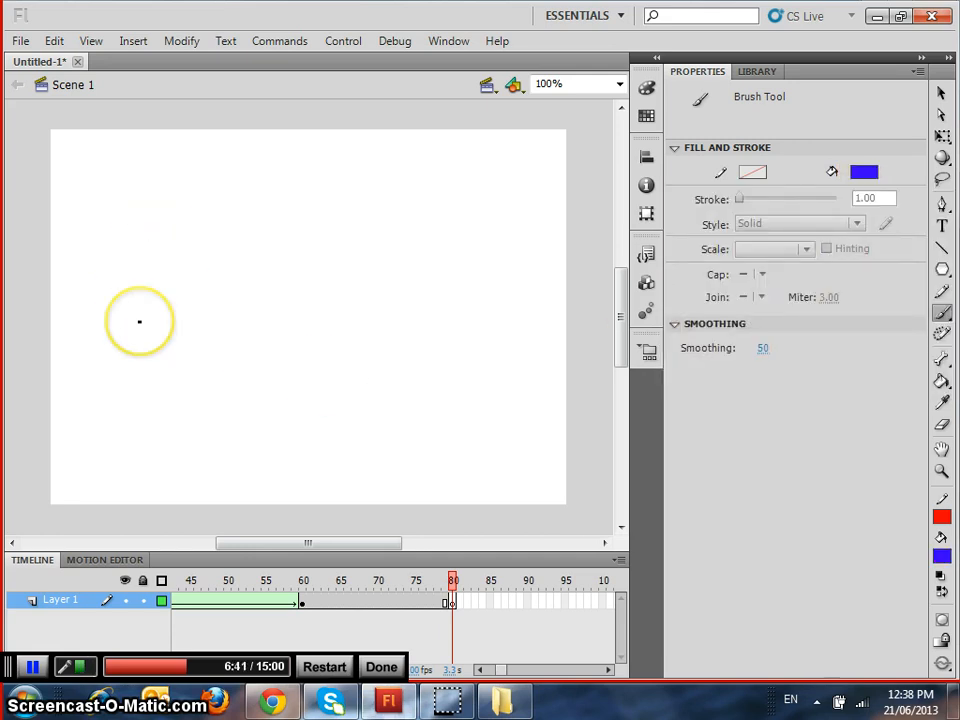
{"action": "mouse_move", "coordinate": [156, 315]}
{"action": "left_mouse_down"}
{"action": "mouse_move", "coordinate": [158, 422]}
{"action": "mouse_move", "coordinate": [146, 486]}
{"action": "left_mouse_up"}
{"action": "left_click_drag", "start_coordinate": [77, 336], "coordinate": [280, 280]}
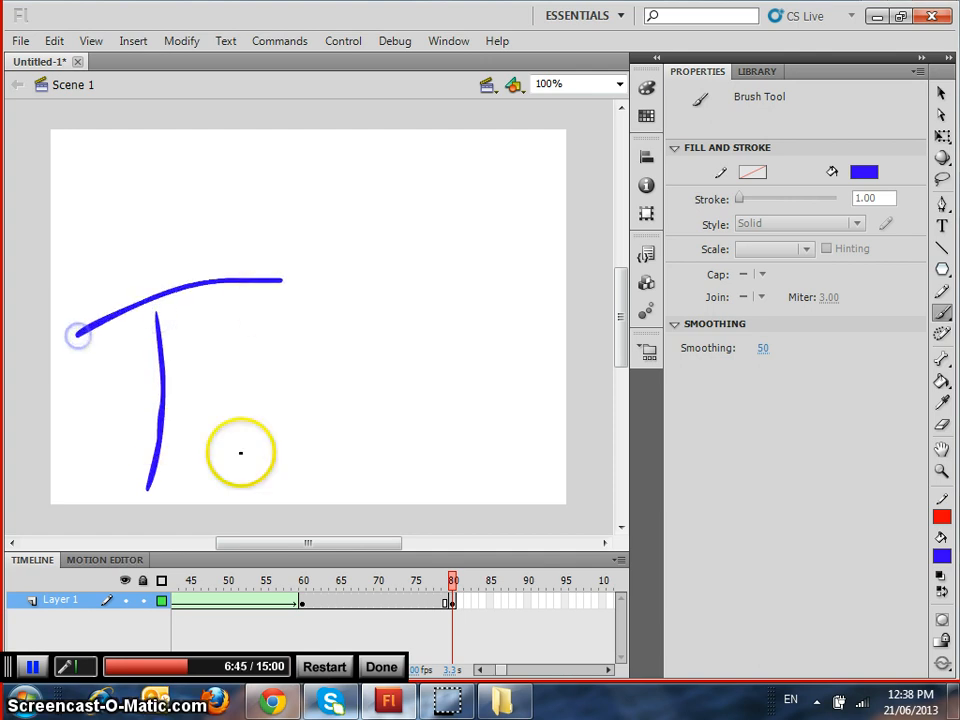
{"action": "left_click_drag", "start_coordinate": [225, 428], "coordinate": [222, 490]}
{"action": "left_click_drag", "start_coordinate": [266, 428], "coordinate": [274, 518]}
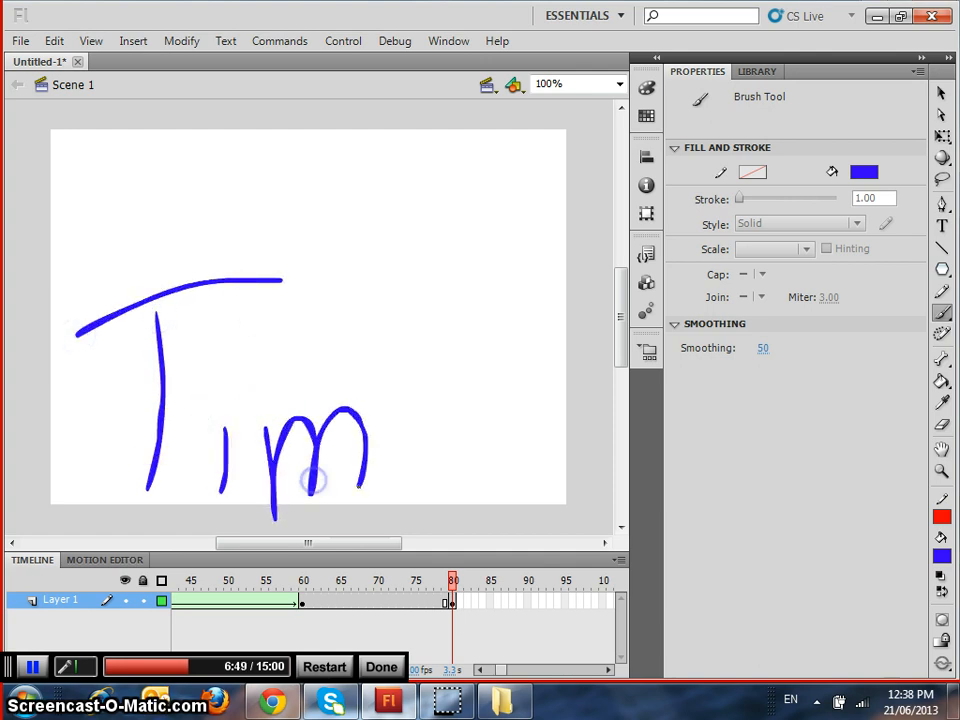
{"action": "key", "text": "ctrl+z"}
{"action": "key", "text": "ctrl+z"}
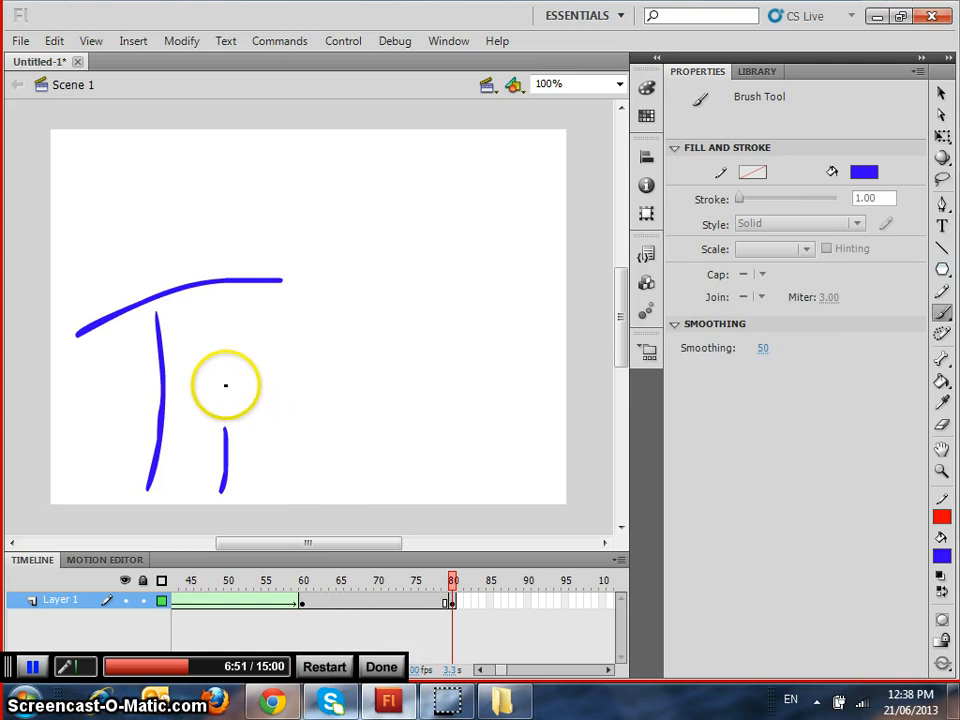
Dot the second letter of the name and brush its last letter in violet-blue on frame 80
{"action": "left_click", "coordinate": [226, 385]}
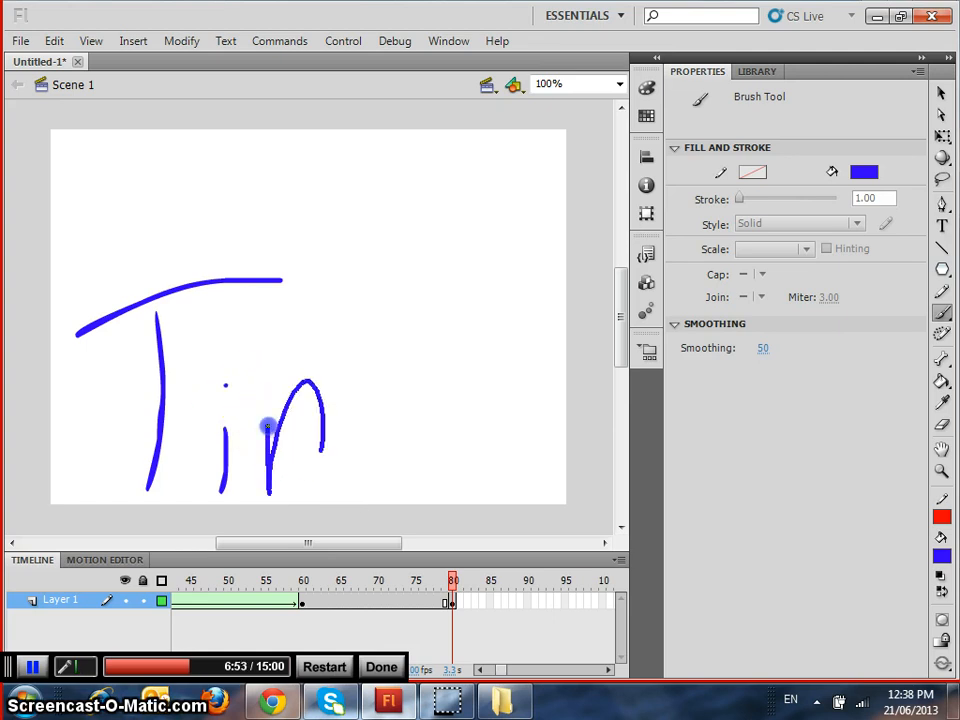
{"action": "key", "text": "ctrl+z"}
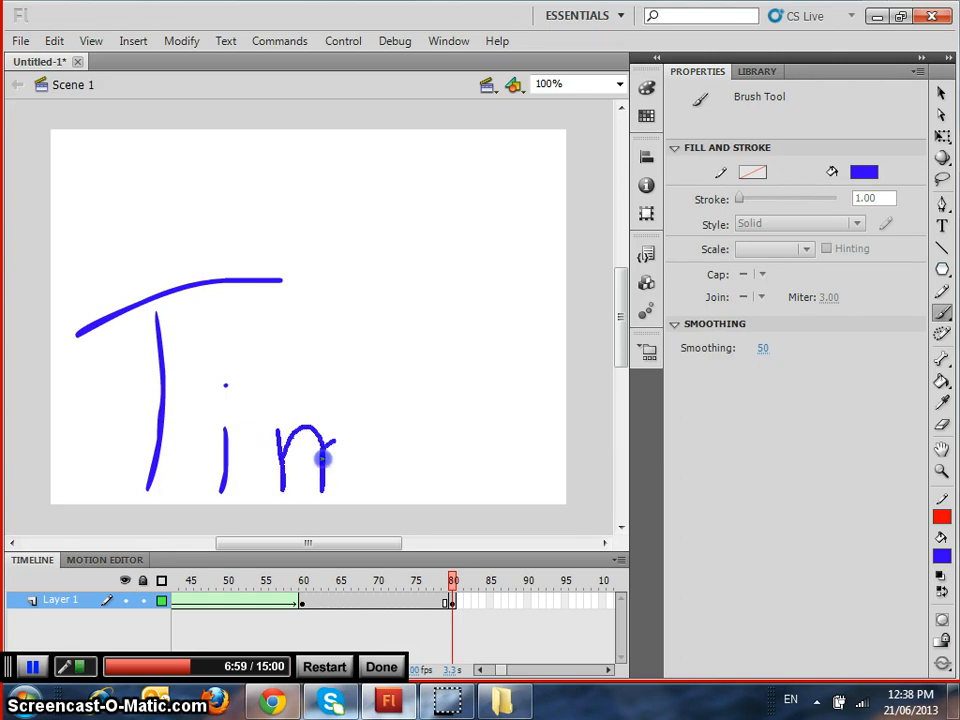
{"action": "left_click_drag", "start_coordinate": [420, 425], "coordinate": [420, 425]}
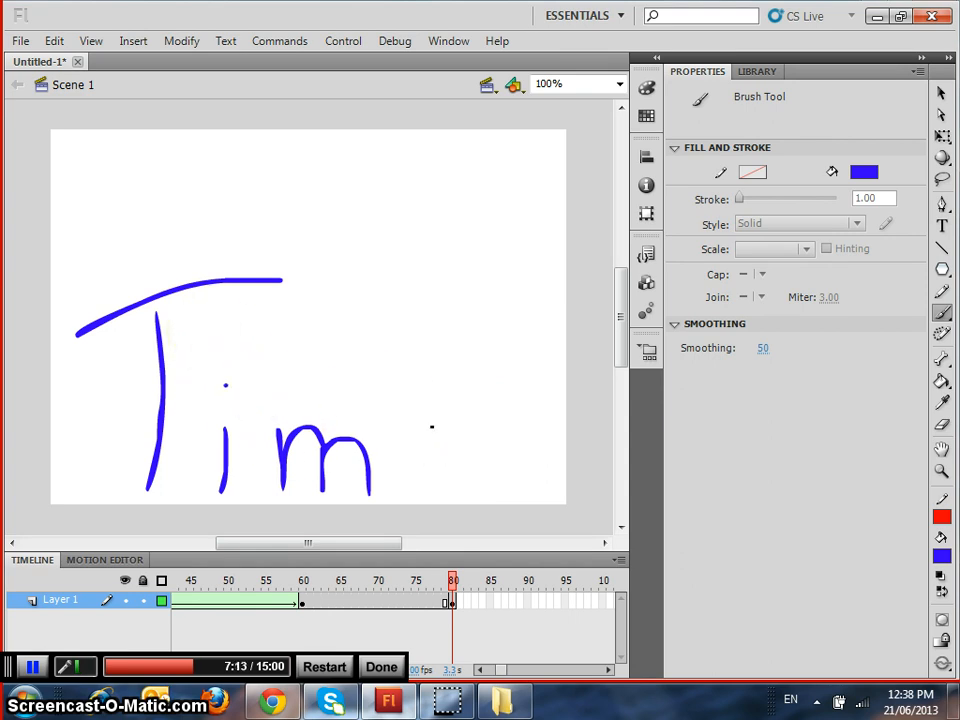
Create a shape tween on Layer 1 between the keyframes at frames 60 and 80, and play the animation on the stage
{"action": "right_click", "coordinate": [369, 600]}
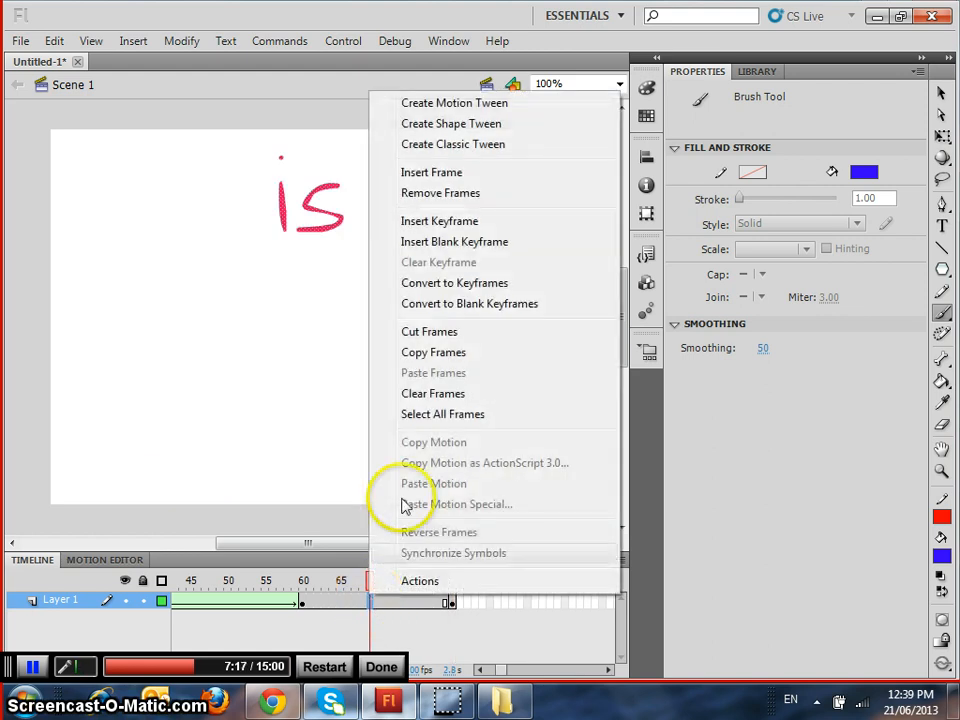
{"action": "left_click", "coordinate": [457, 128]}
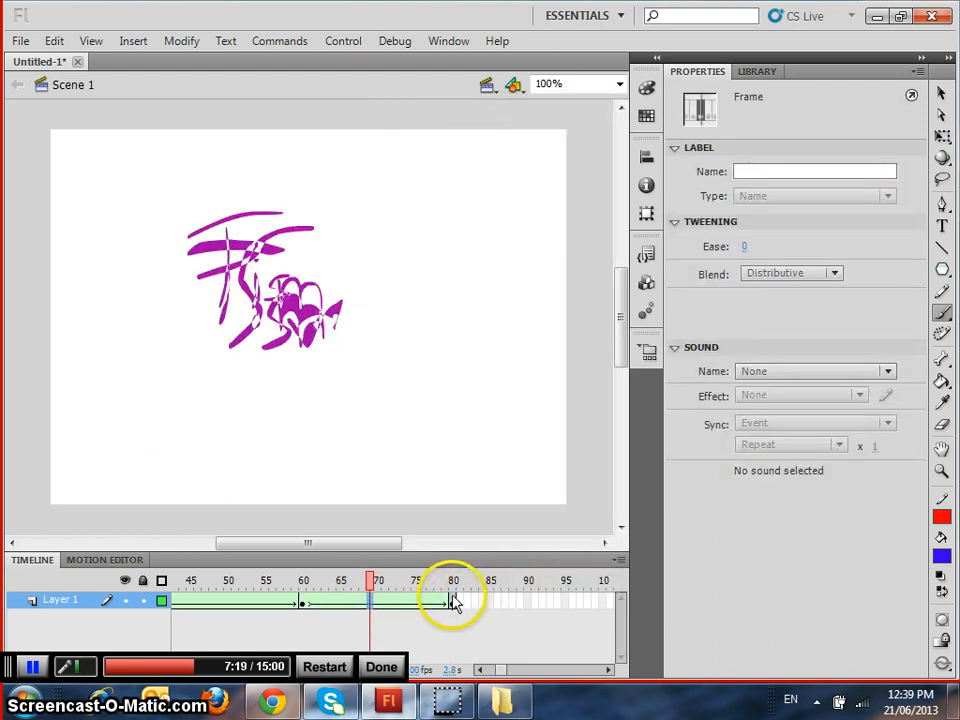
{"action": "left_click", "coordinate": [482, 670]}
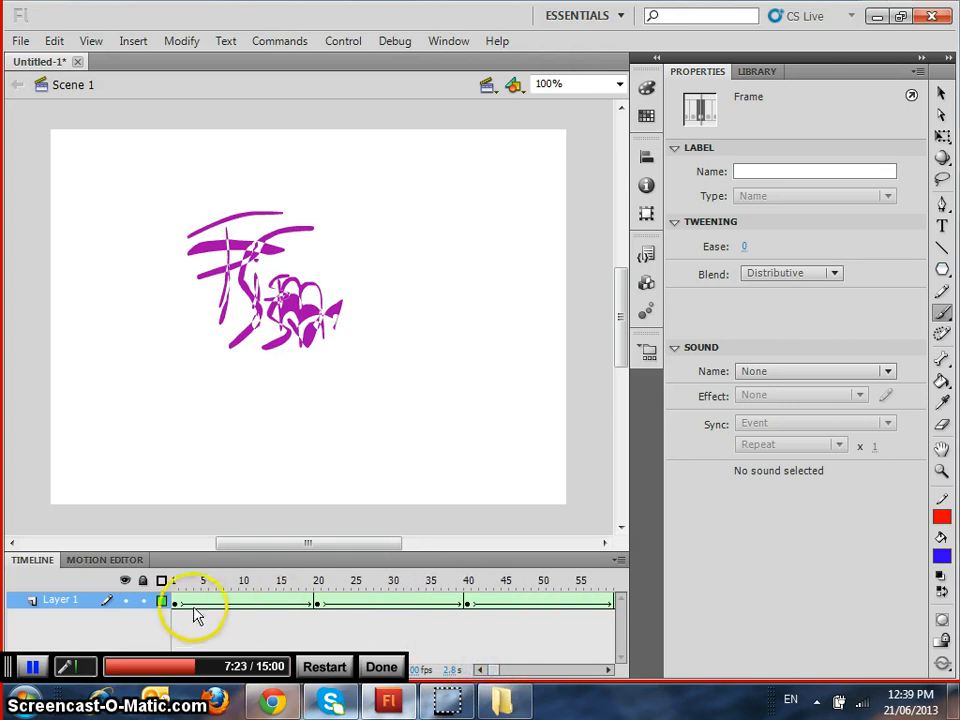
{"action": "key", "text": "Return"}
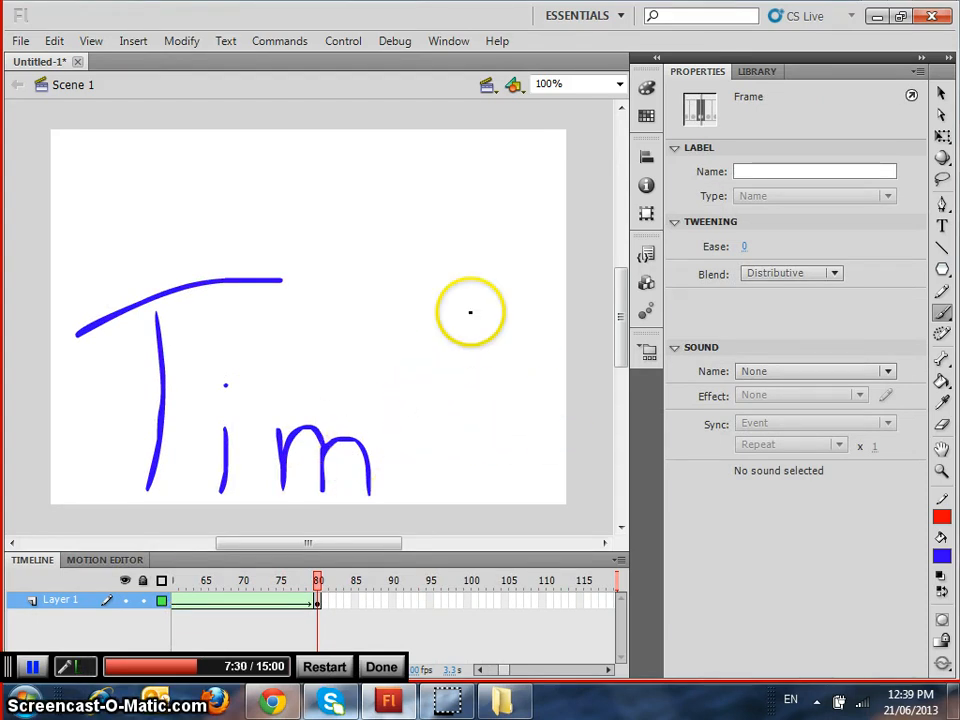
{"action": "left_click_drag", "start_coordinate": [419, 282], "coordinate": [447, 413]}
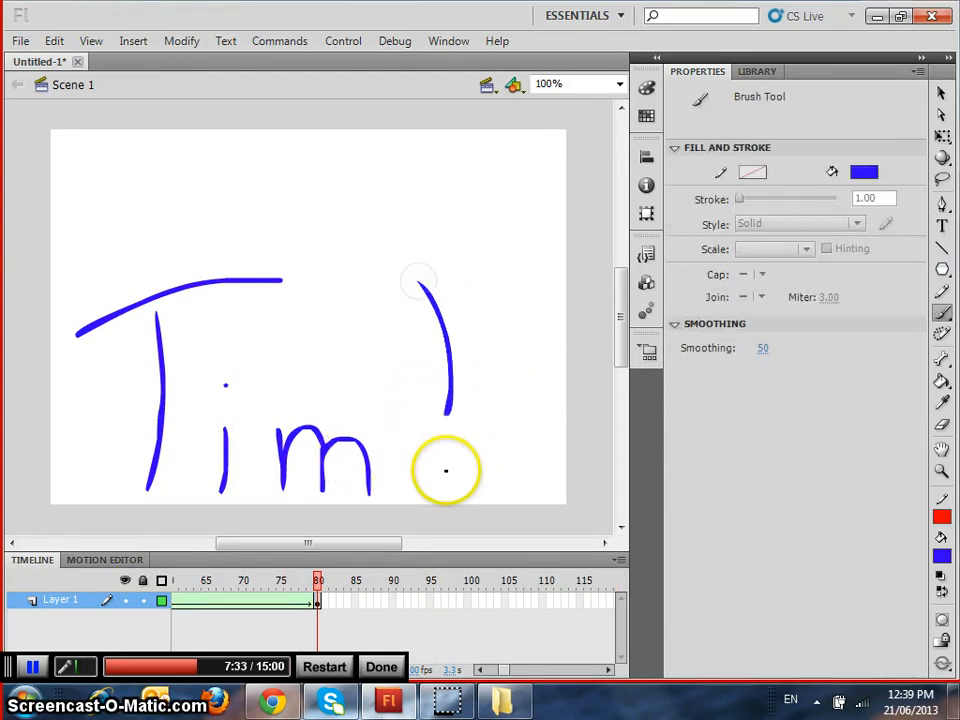
{"action": "left_click", "coordinate": [440, 472]}
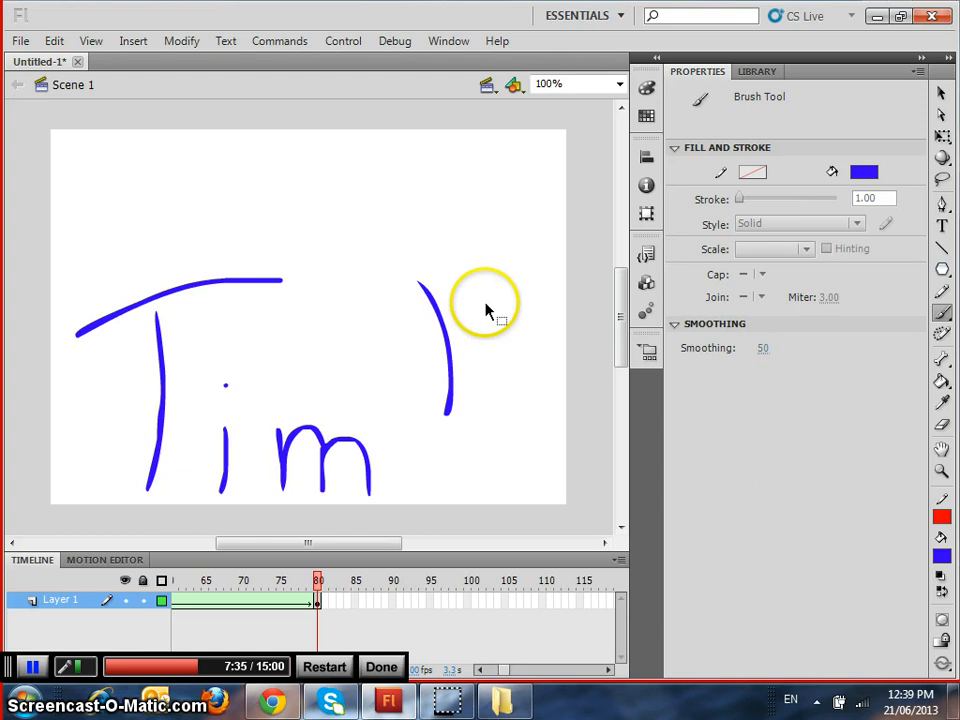
{"action": "key", "text": "ctrl+z"}
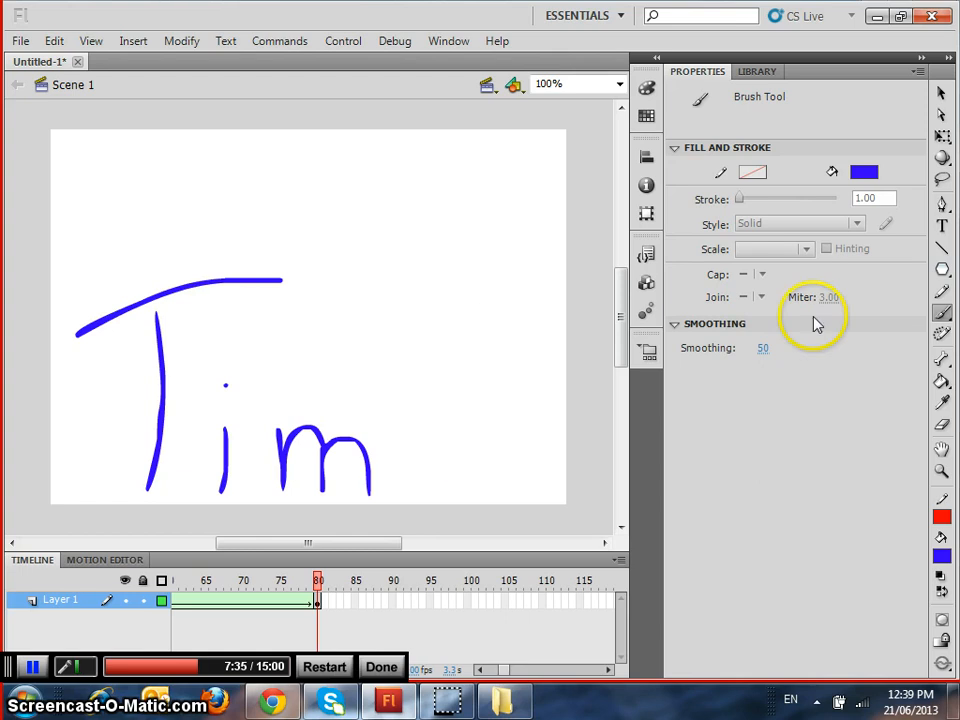
Brush two tall exclamation marks after the name on frame 80, using the rainbow gradient as the fill
{"action": "left_click", "coordinate": [865, 172]}
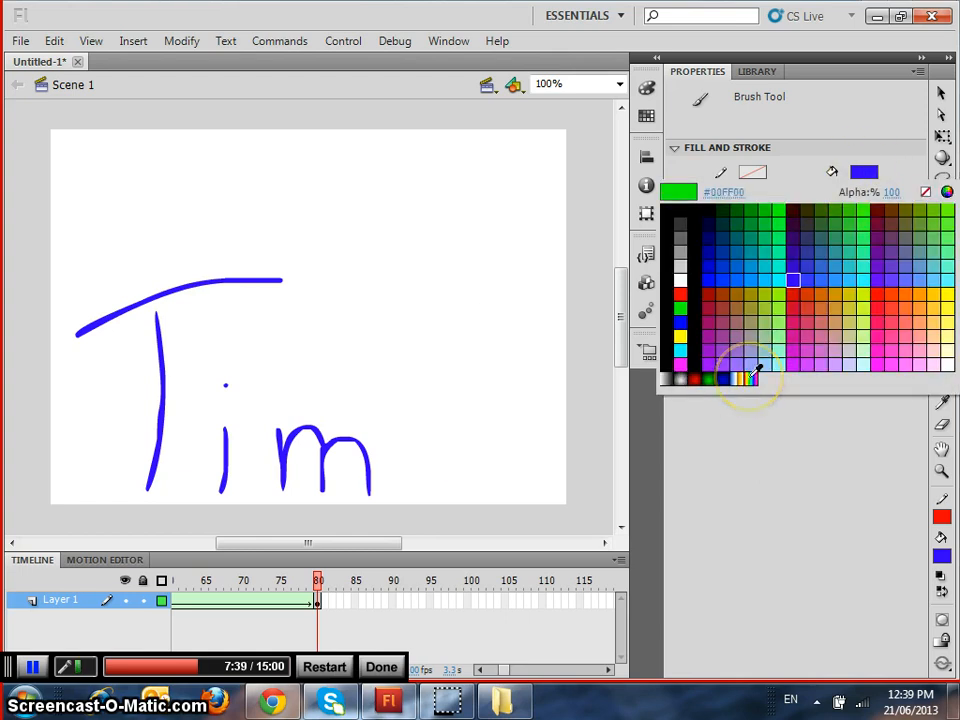
{"action": "left_click", "coordinate": [751, 378]}
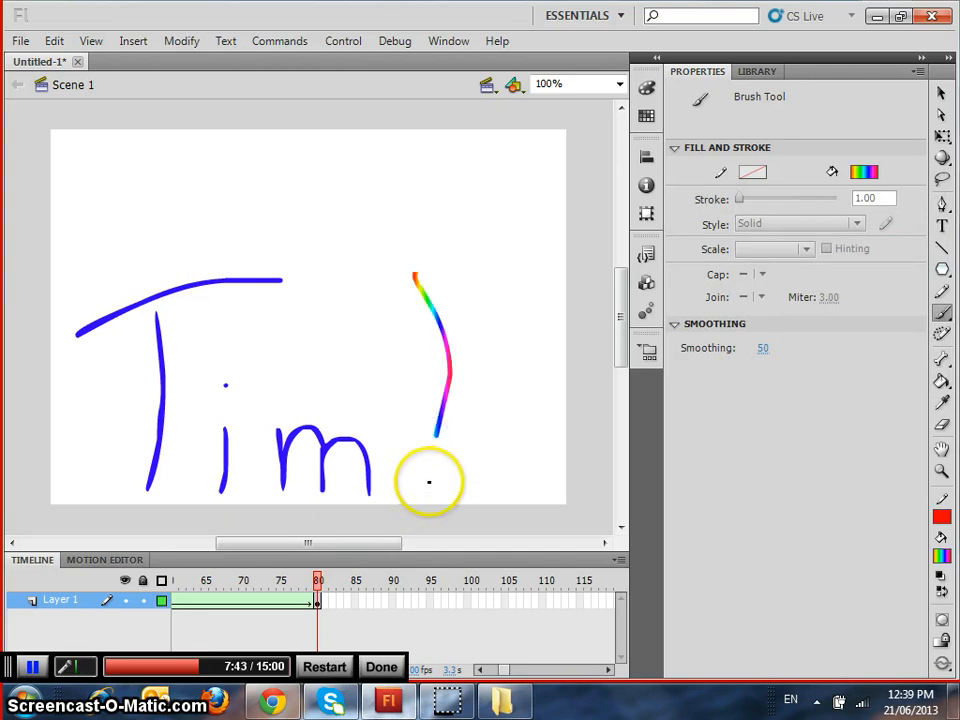
{"action": "left_click_drag", "start_coordinate": [476, 270], "coordinate": [500, 455]}
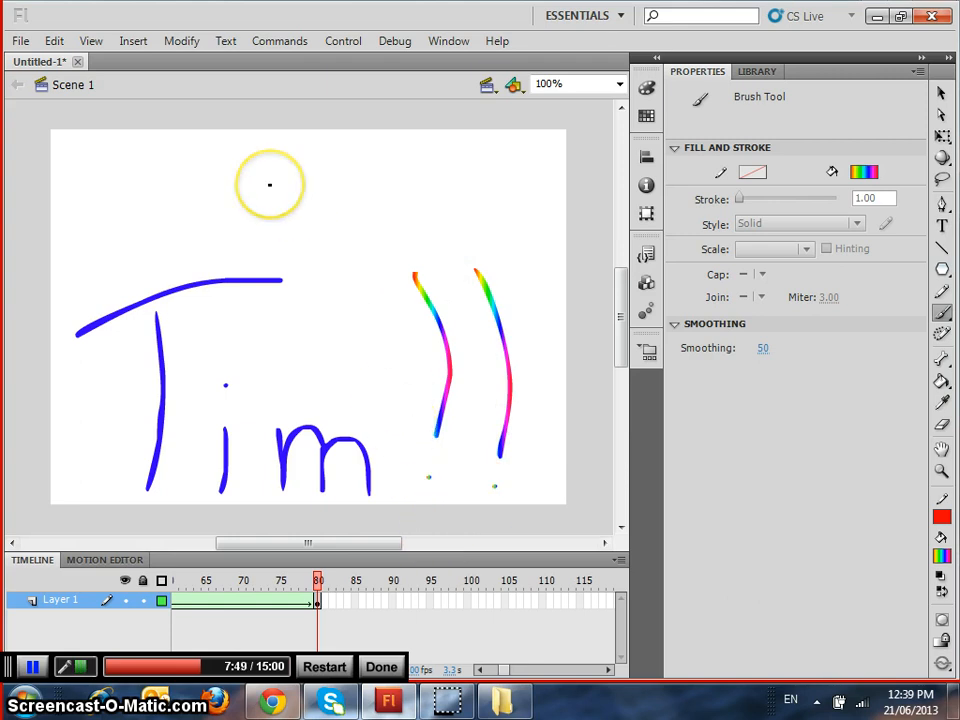
{"action": "left_click", "coordinate": [287, 48]}
{"action": "mouse_move", "coordinate": [345, 41]}
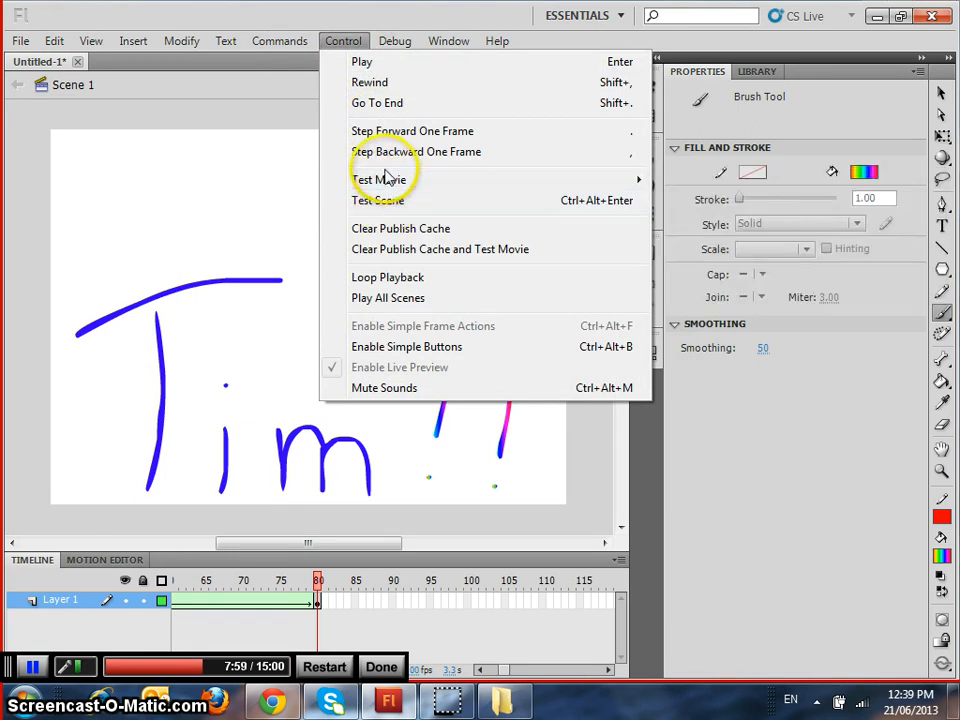
{"action": "mouse_move", "coordinate": [386, 184]}
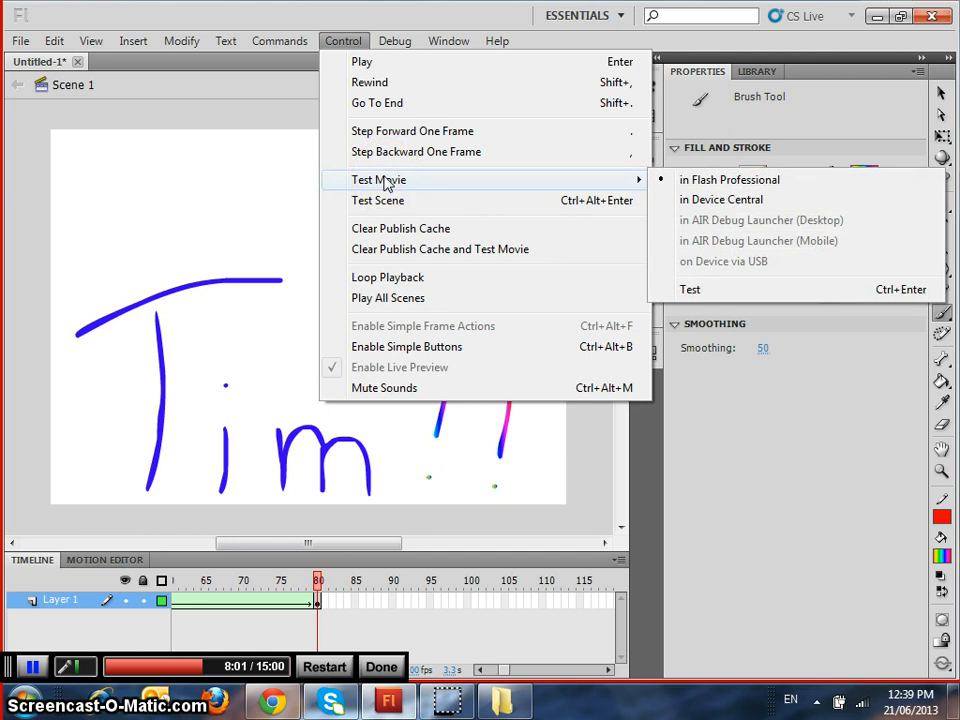
{"action": "left_click", "coordinate": [336, 40]}
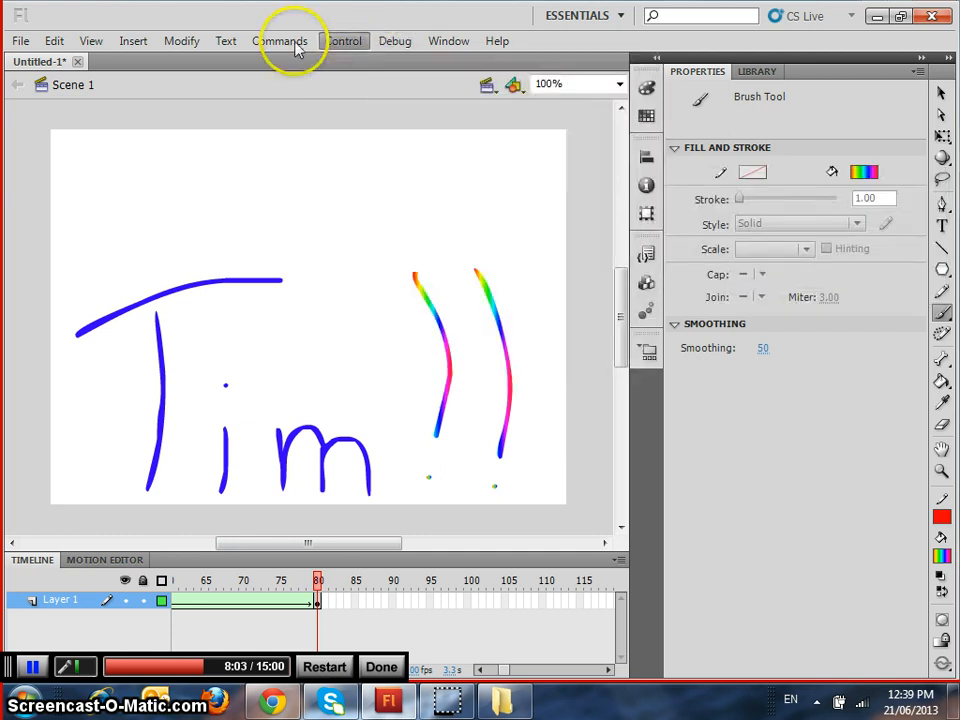
Preview the published animation in Flash format
{"action": "left_click", "coordinate": [20, 41]}
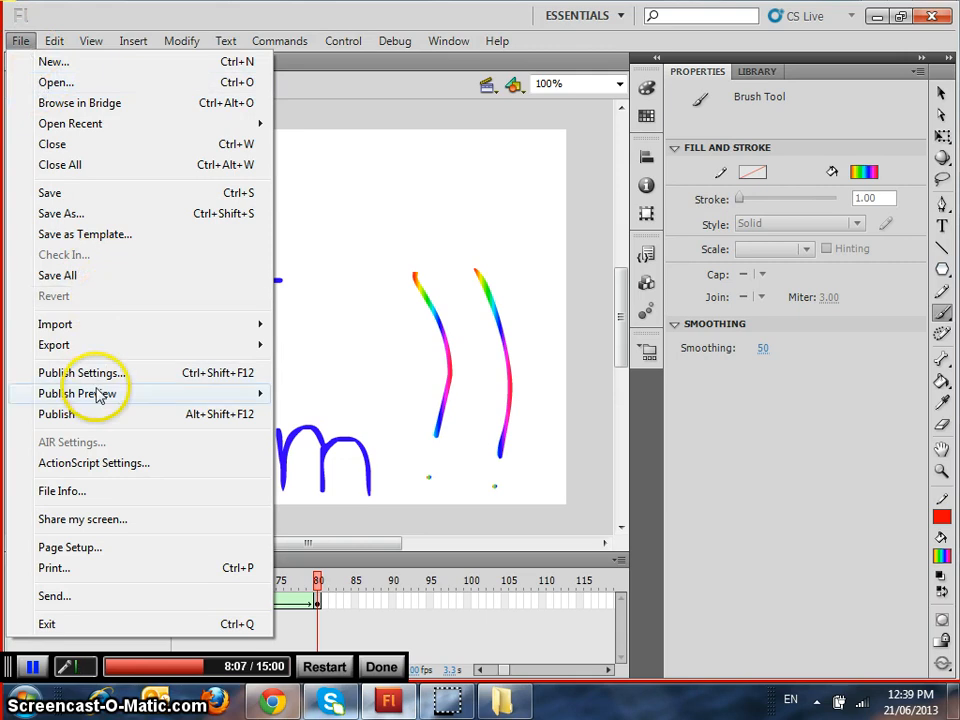
{"action": "mouse_move", "coordinate": [98, 396]}
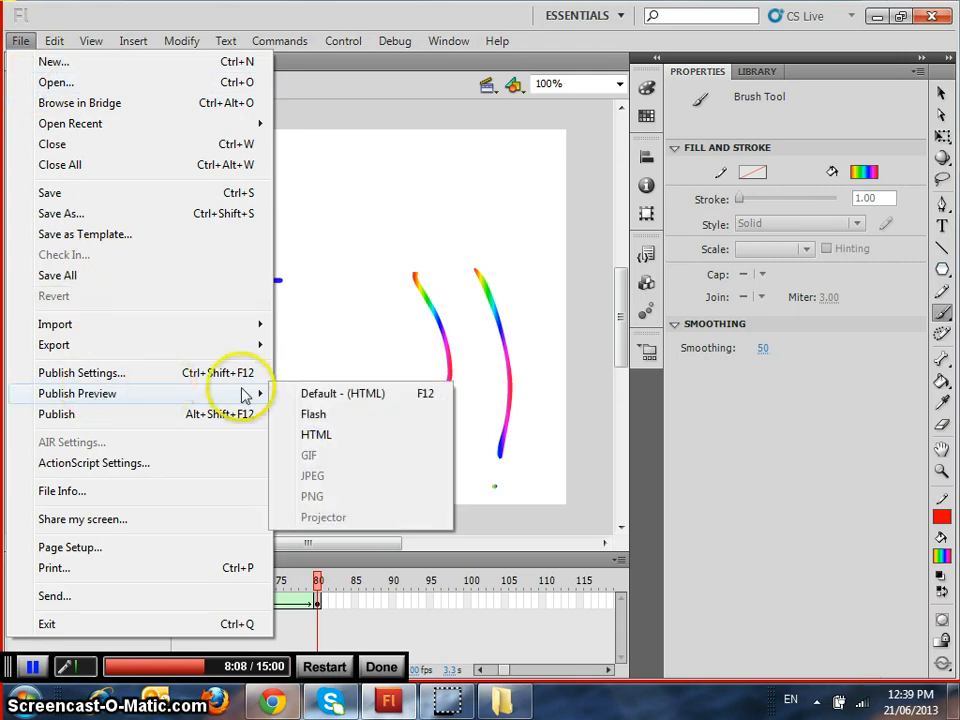
{"action": "left_click", "coordinate": [310, 416]}
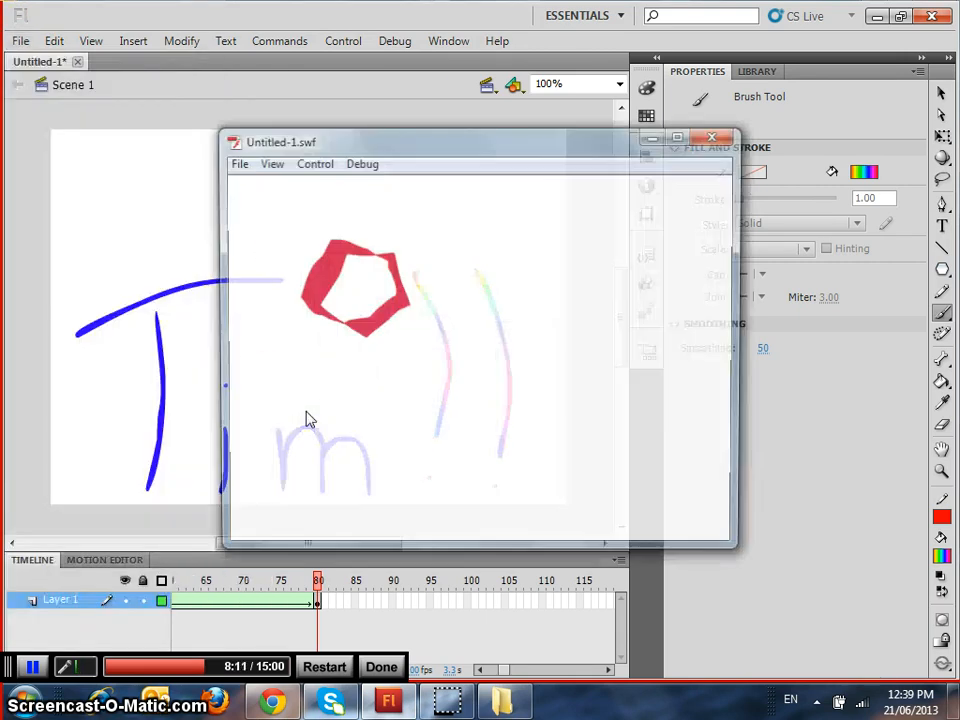